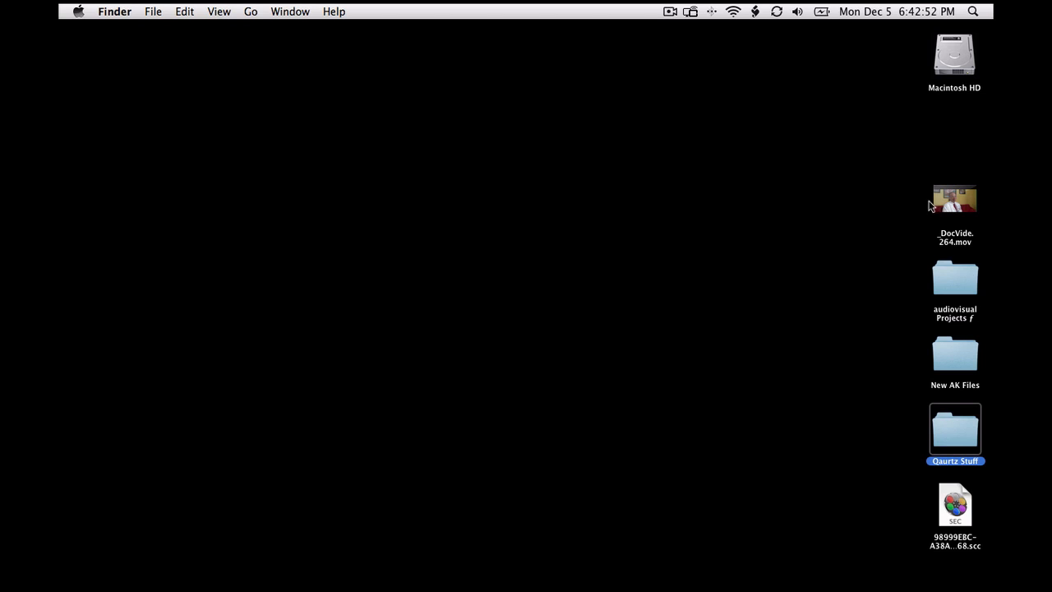
Step: Move the _DocVide.264.mov file to the empty upper-left area of the desktop
left_click_drag(930, 205, 231, 131)
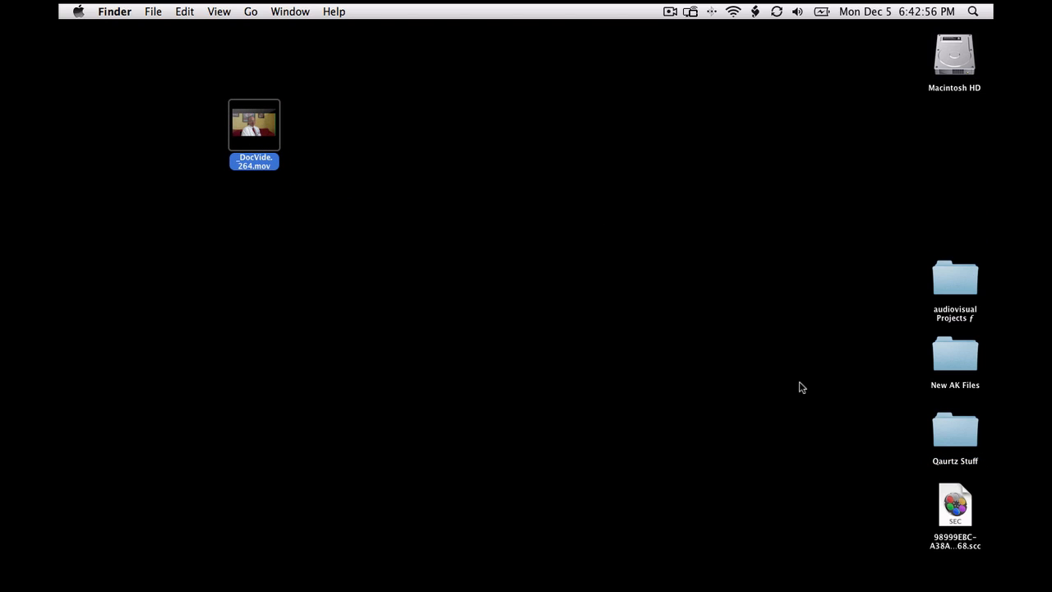
Step: Try to launch VDMX from the VDMX5_b7.5.9 folder inside Qaurtz Stuff
double_click(955, 432)
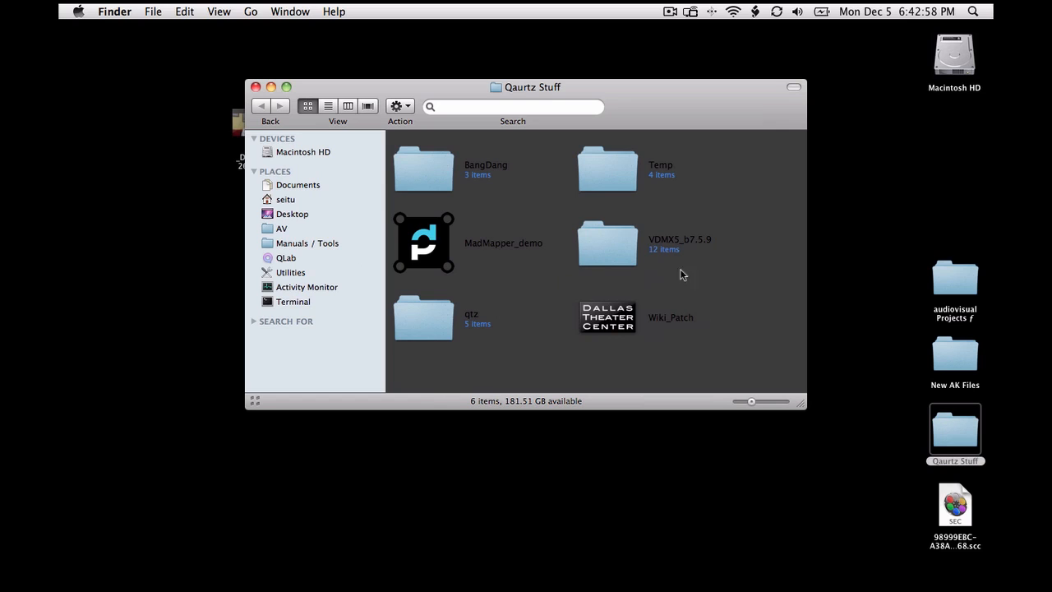
double_click(629, 247)
left_click(645, 244)
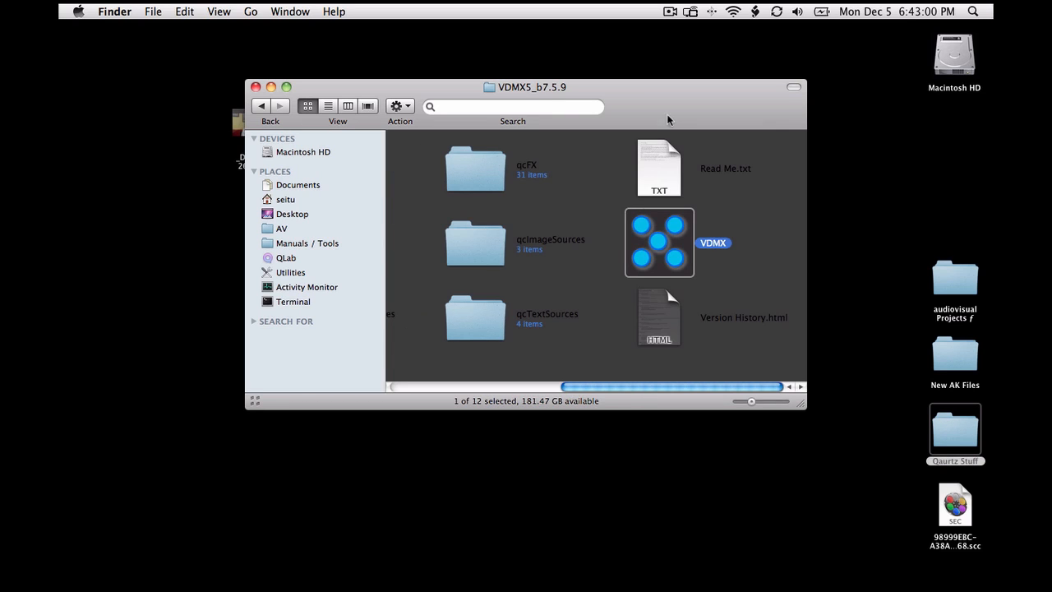
key("super+w")
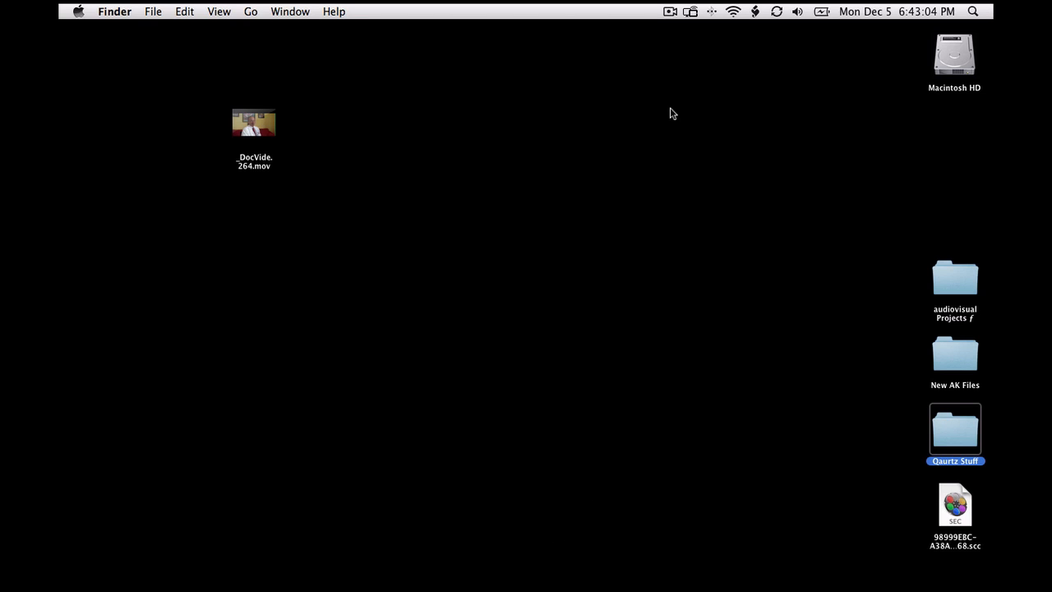
key("super+Tab")
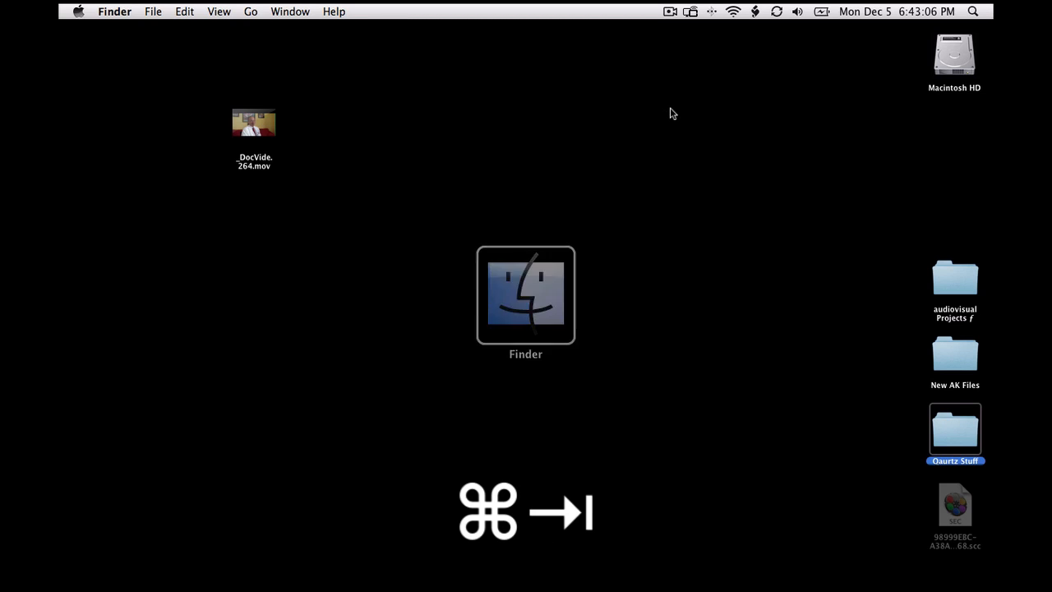
Step: Launch VDMX from the VDMX5_b7.5.9 folder inside Qaurtz Stuff, close the folder window and postpone the registration
double_click(935, 430)
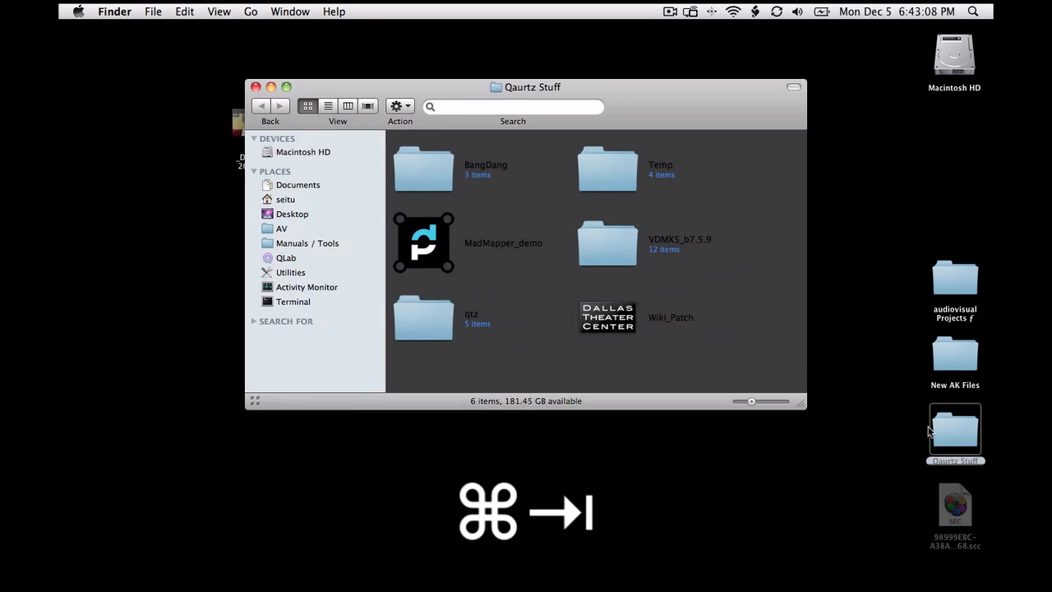
double_click(587, 243)
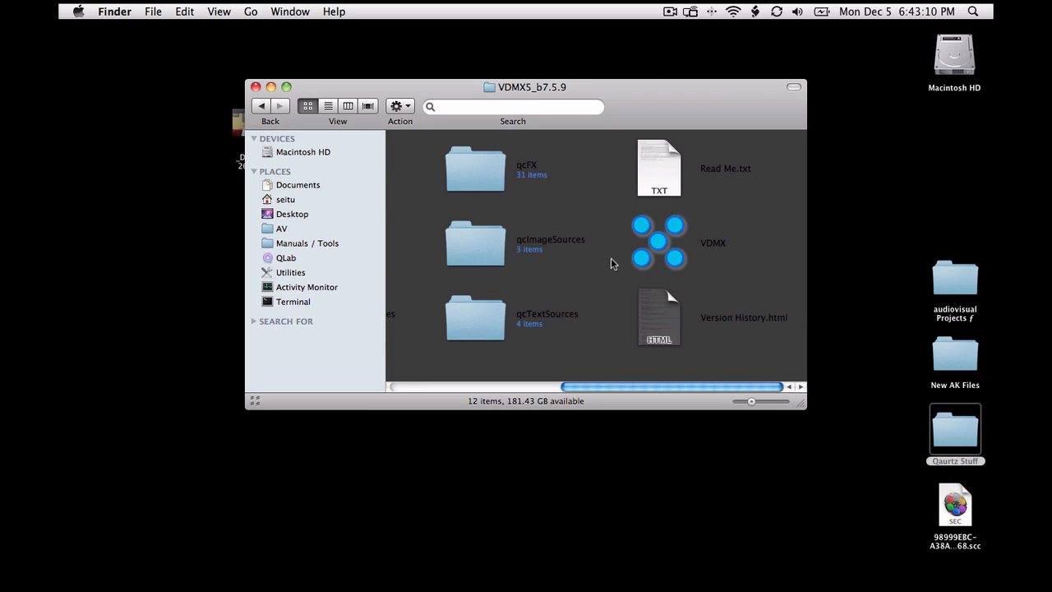
left_click(637, 245)
key("super+w")
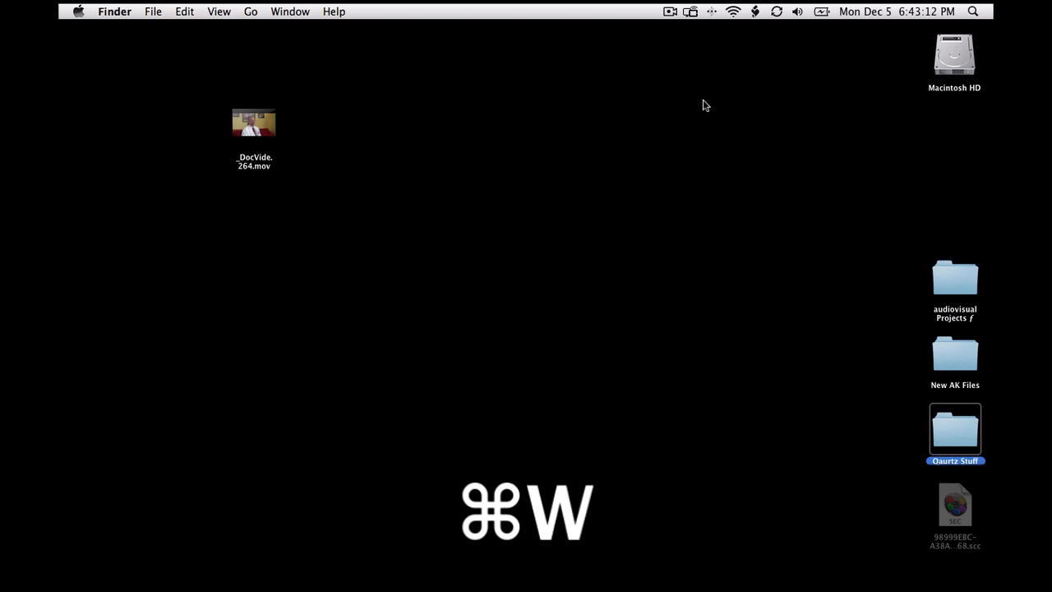
key("super+Tab")
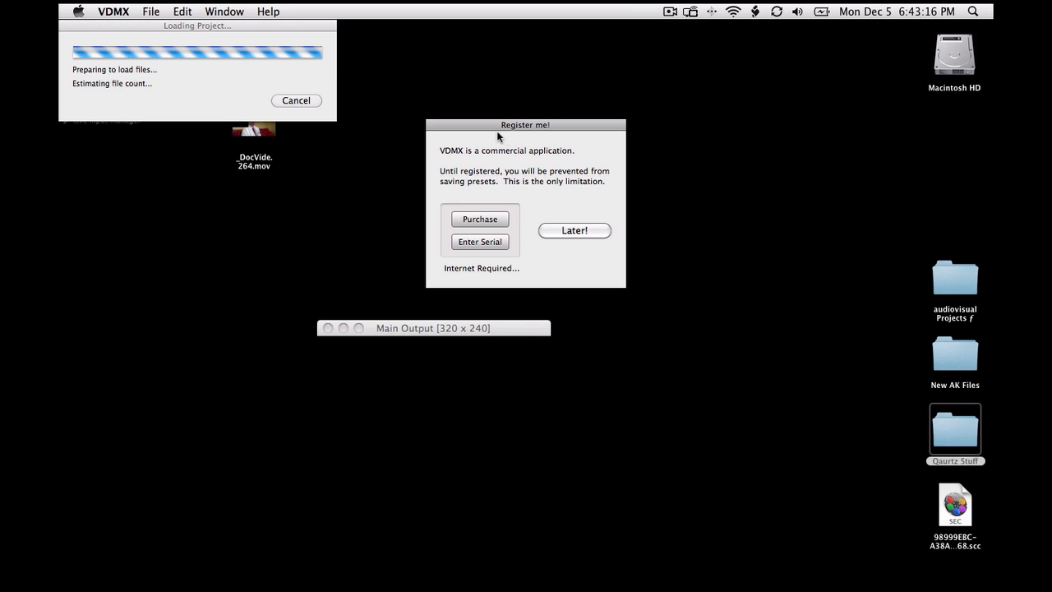
left_click_drag(543, 127, 553, 117)
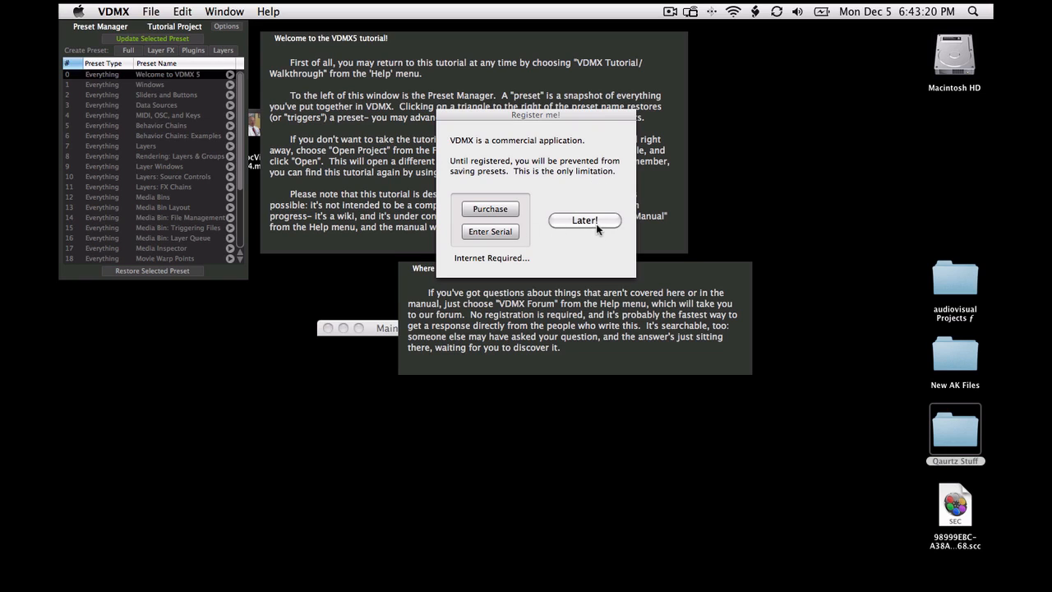
left_click(594, 221)
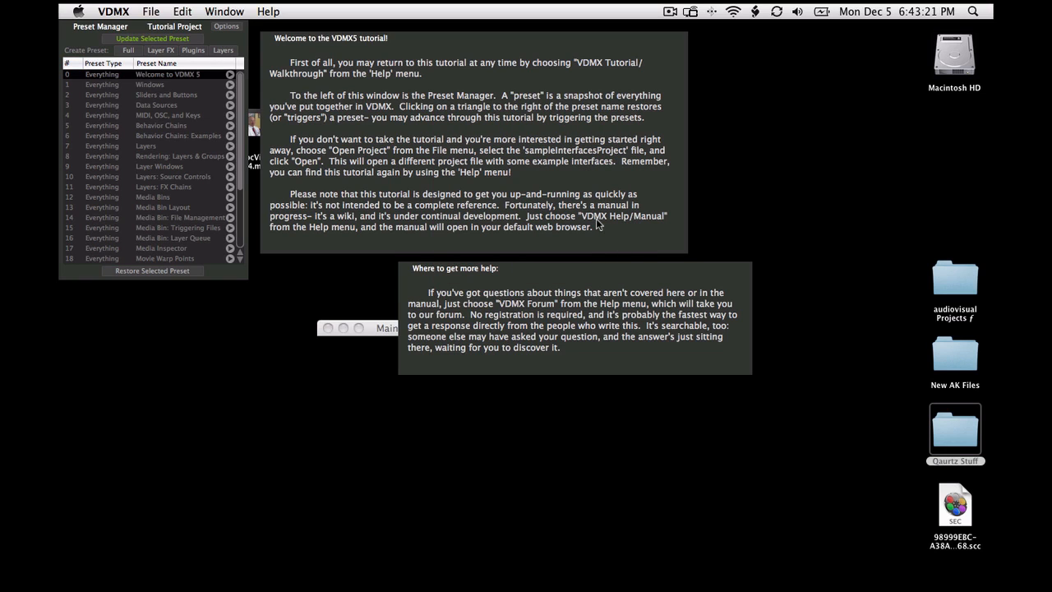
Step: Create a new project and move the Main Output window up near the top of the desktop
left_click(153, 11)
left_click(164, 30)
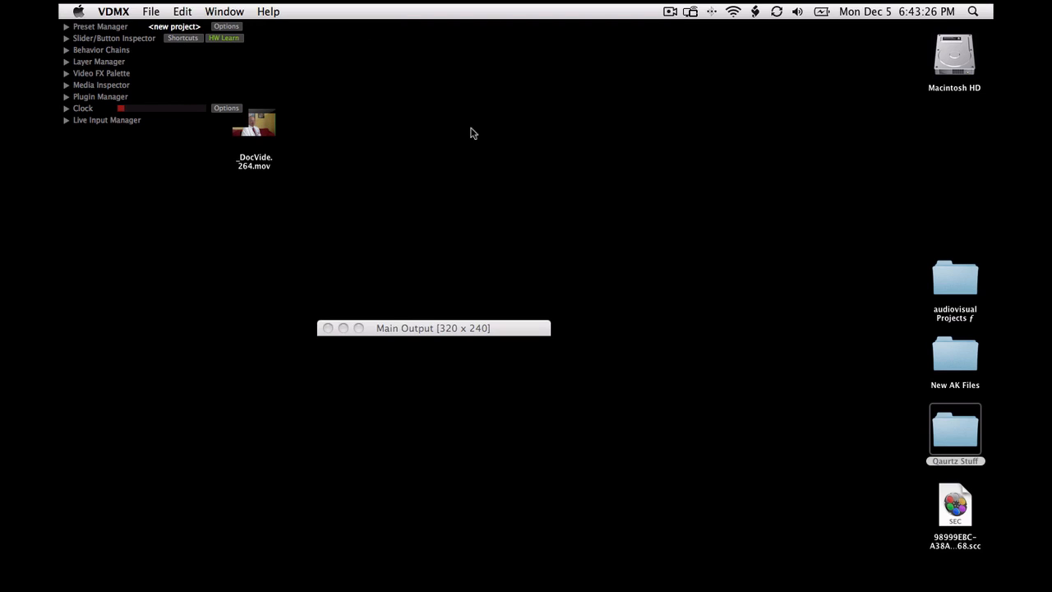
left_click_drag(448, 332, 435, 103)
Step: Open the VDMX Output preferences to review the canvas resolution and the fullscreen display assignment
left_click(125, 12)
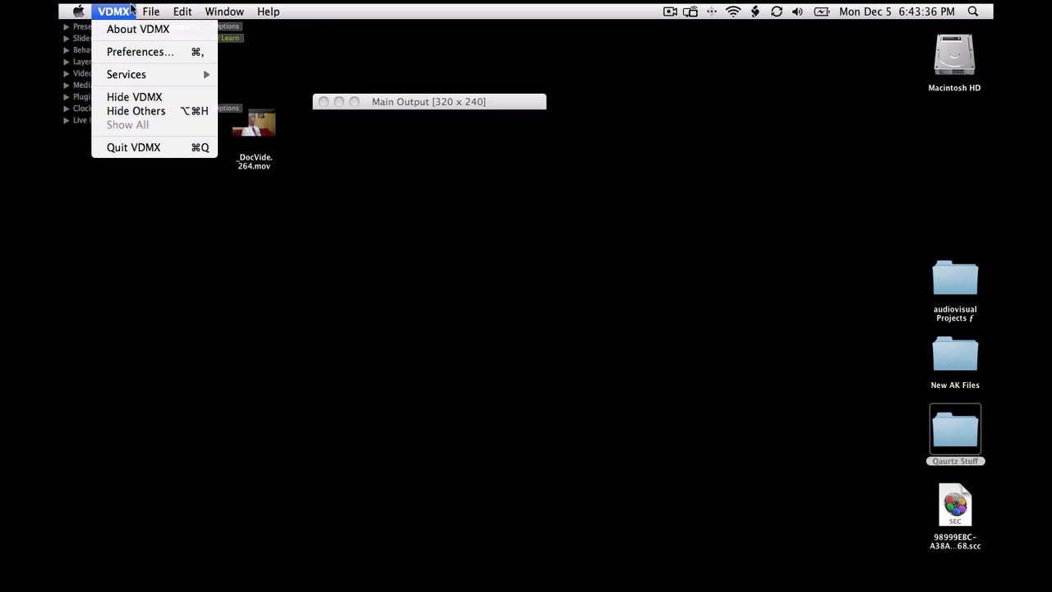
left_click(176, 56)
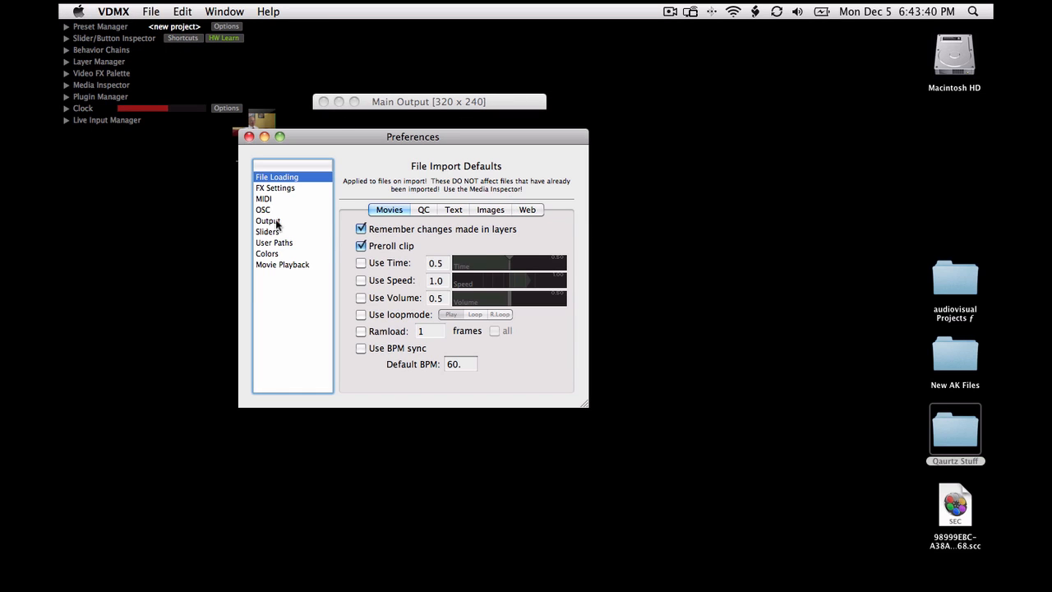
left_click(276, 221)
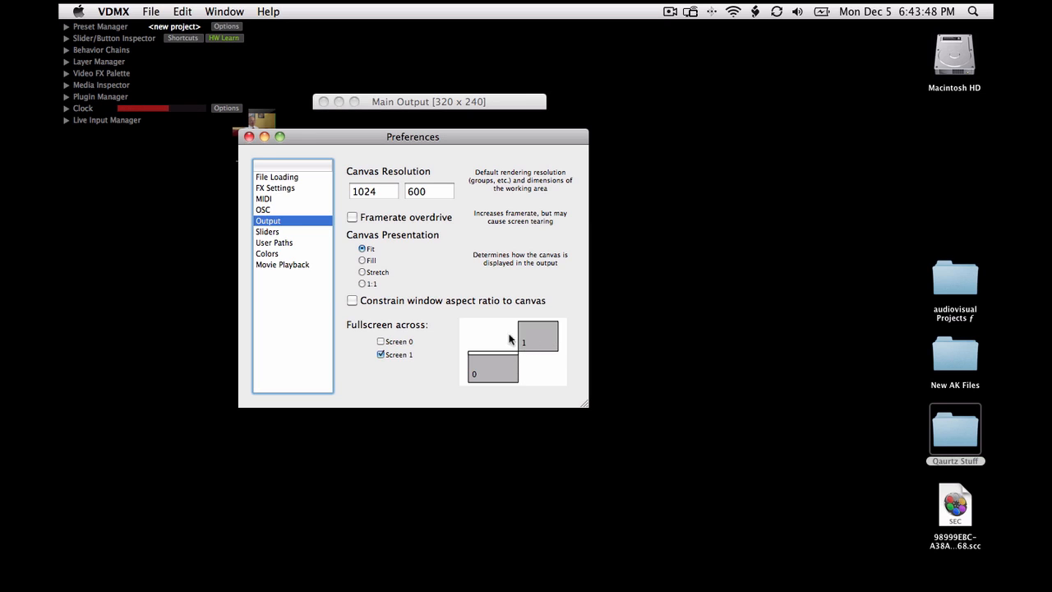
Step: Switch to System Preferences, examine the arrangement of the two displays, gather the windows and quit it
left_click(70, 10)
left_click(131, 79)
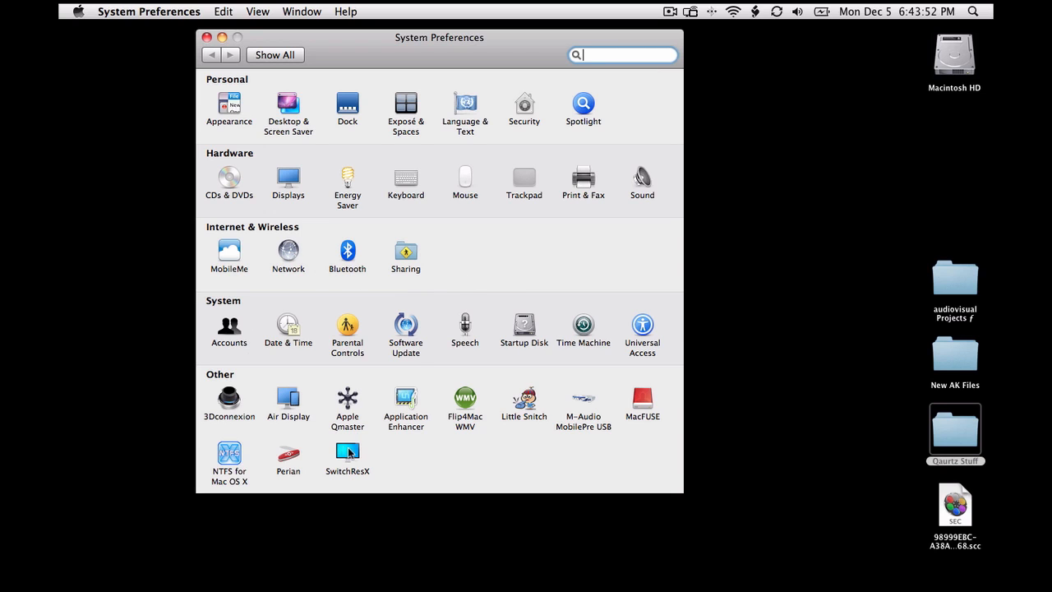
left_click(293, 180)
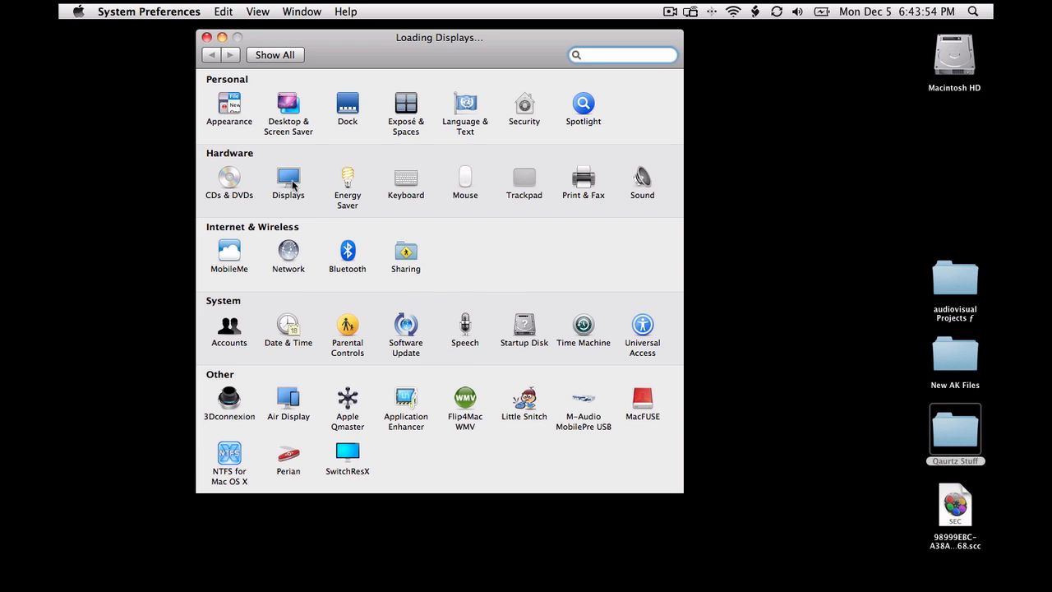
left_click(452, 95)
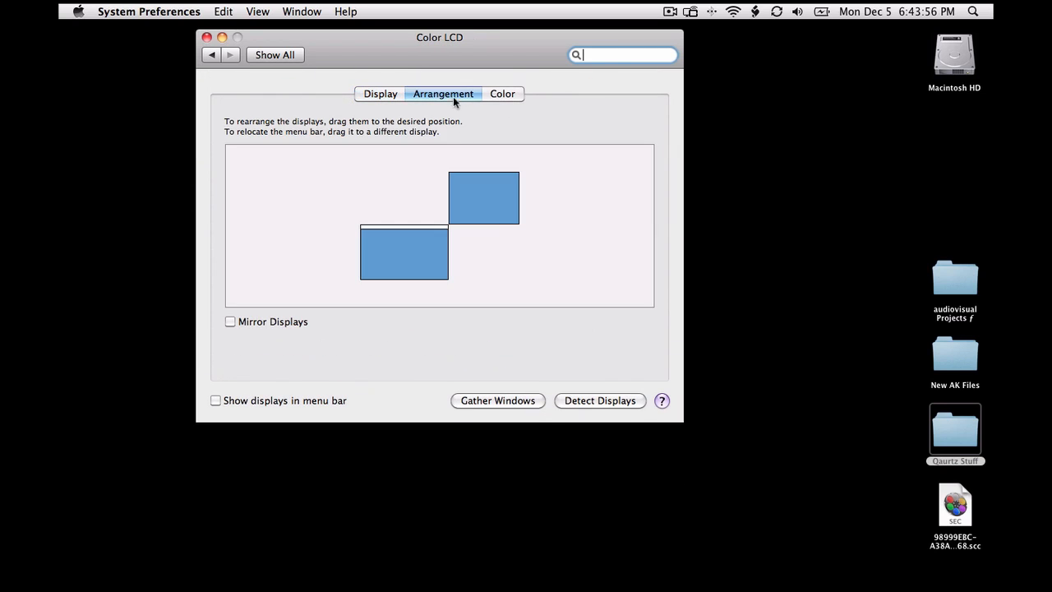
left_click(521, 405)
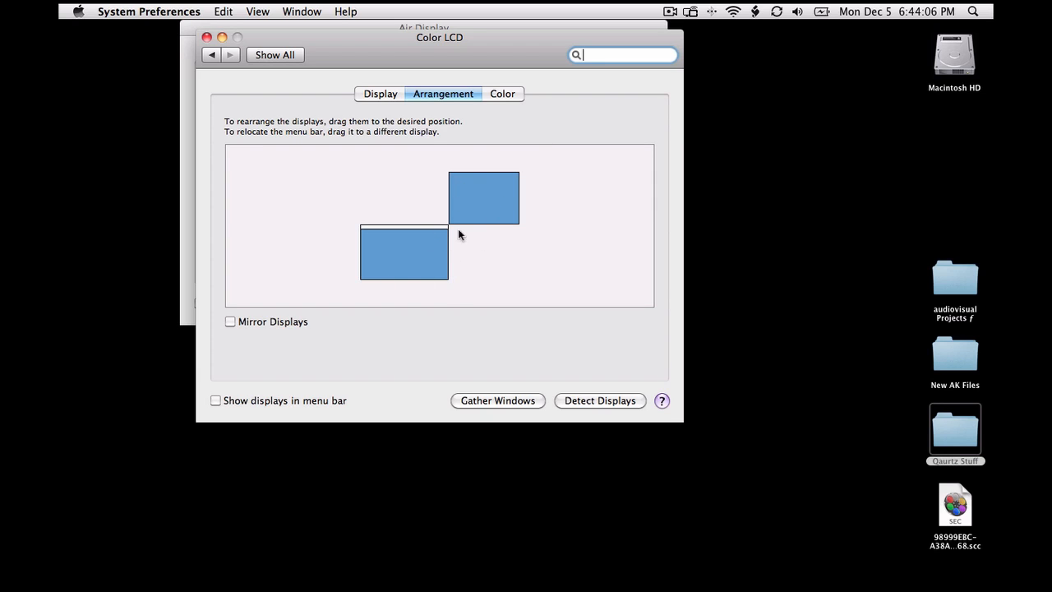
key("super+q")
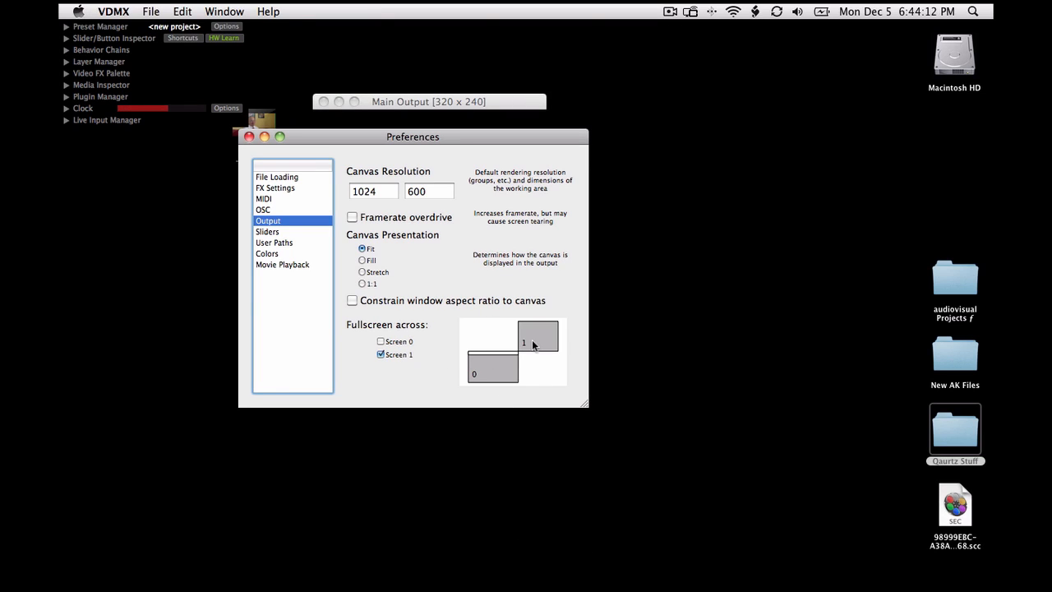
Step: Close the Preferences window while keeping VDMX running, and send the Main Output window to fullscreen
key("super+q")
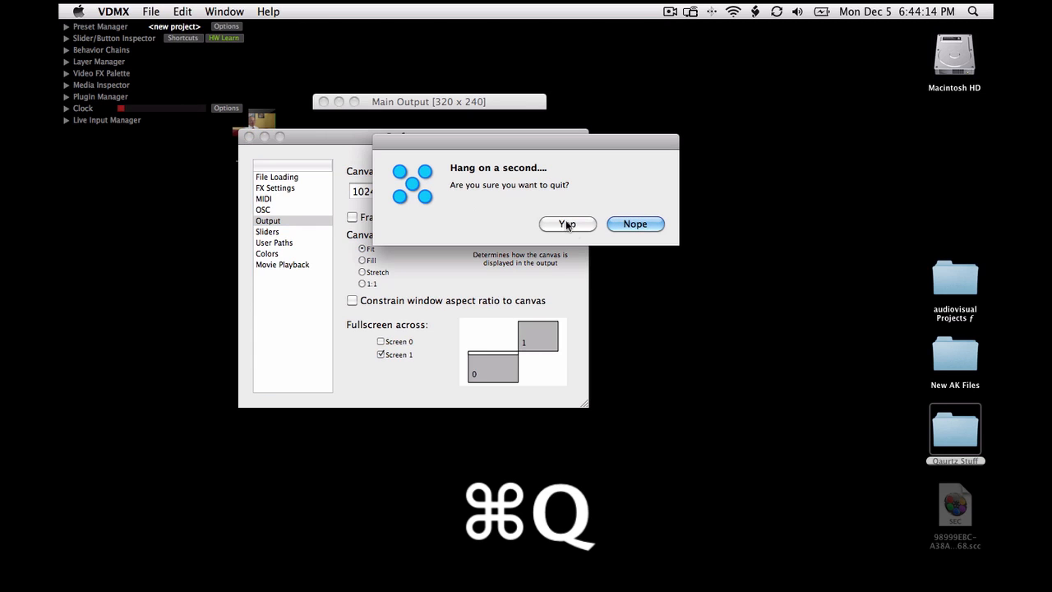
left_click(620, 226)
key("super+w")
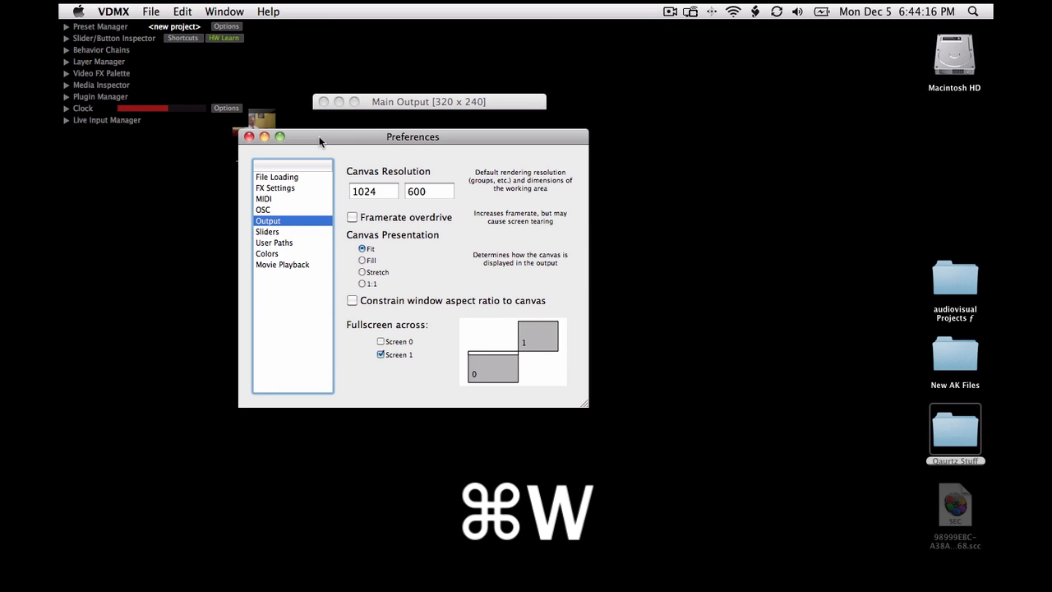
left_click(249, 136)
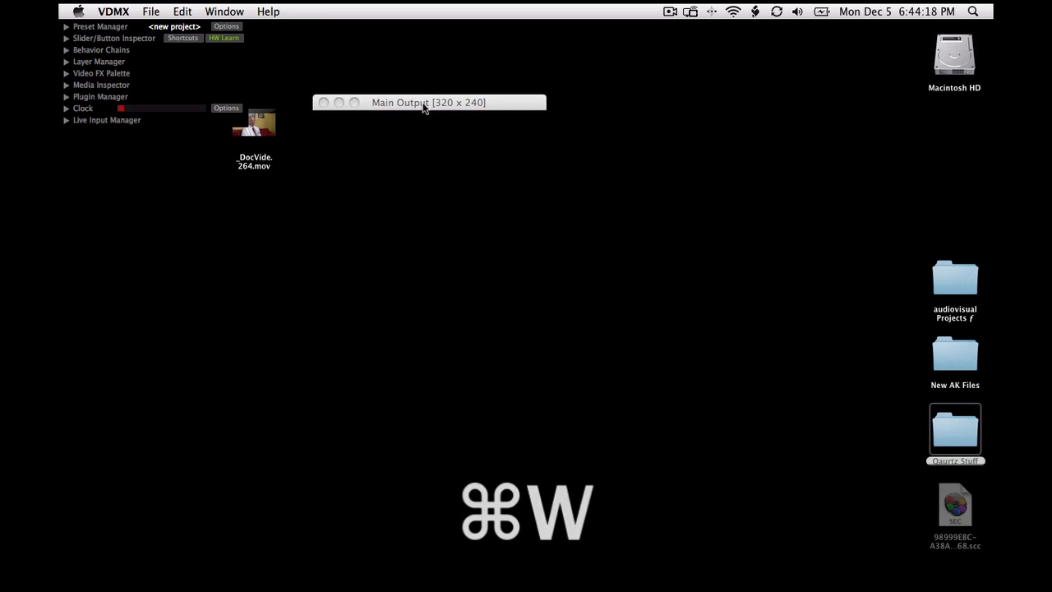
left_click_drag(424, 107, 482, 116)
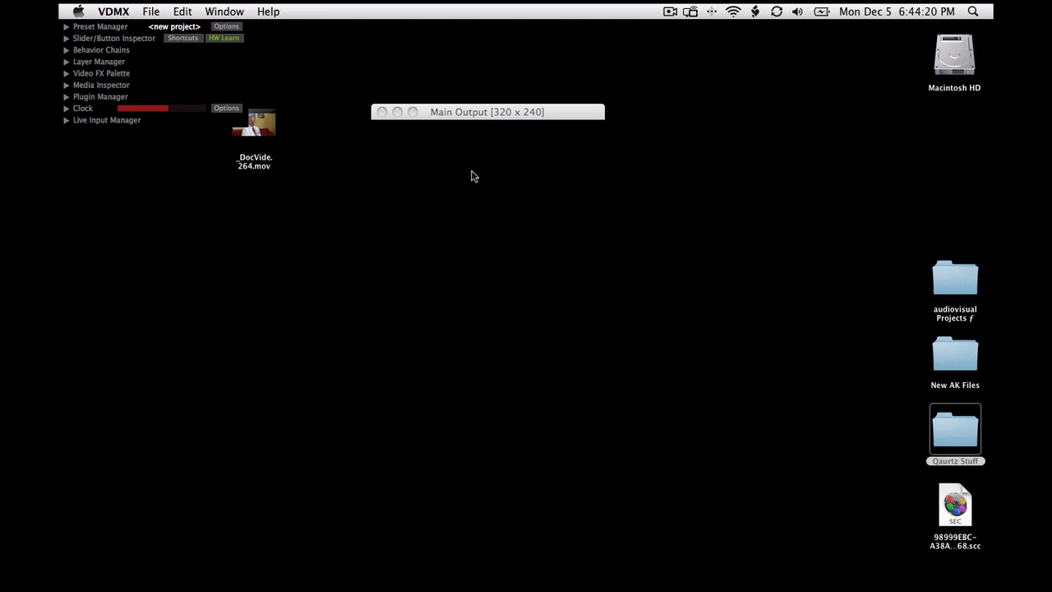
key("super+f")
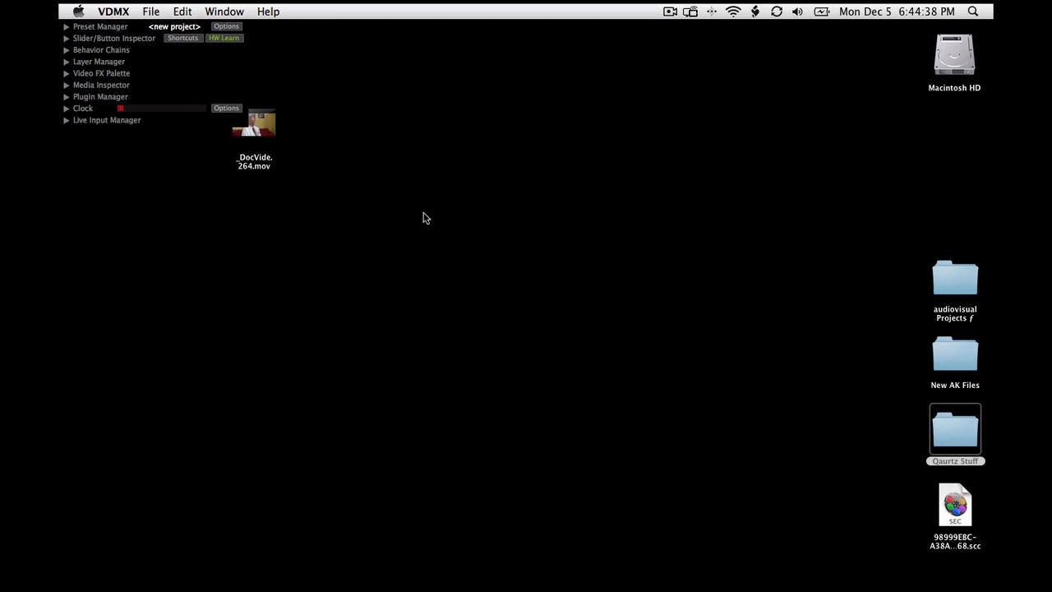
Step: Hide the Live Input Manager and Clock palettes and check the list of palette windows
left_click(67, 121)
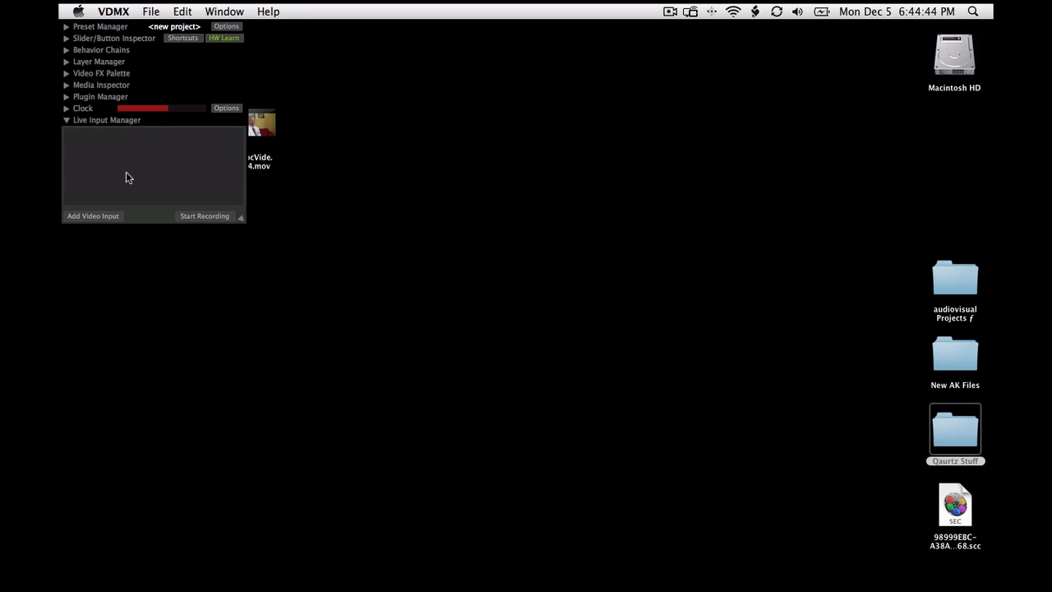
left_click(68, 121)
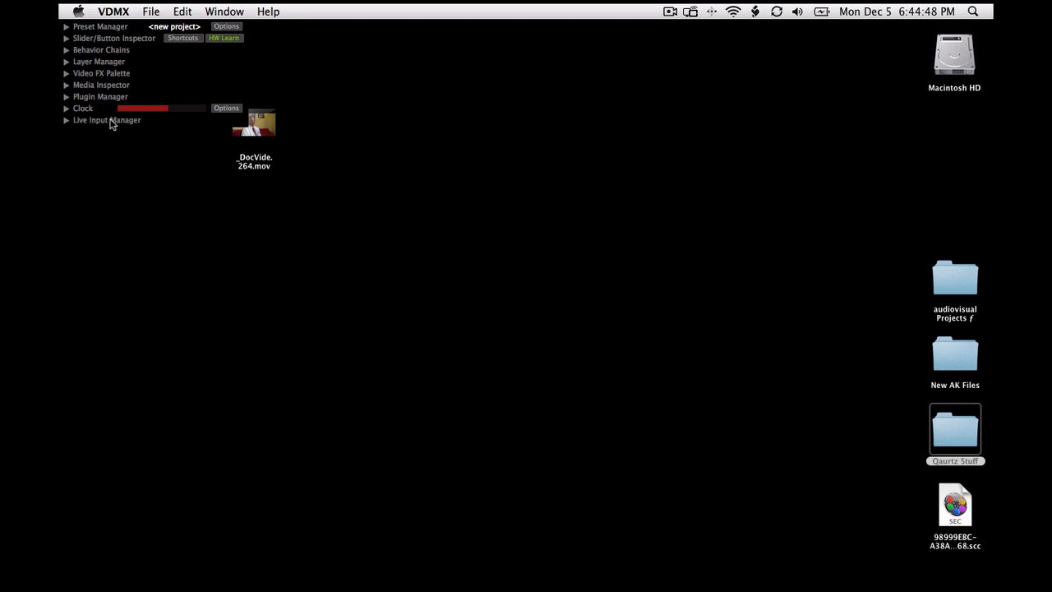
key("super+9")
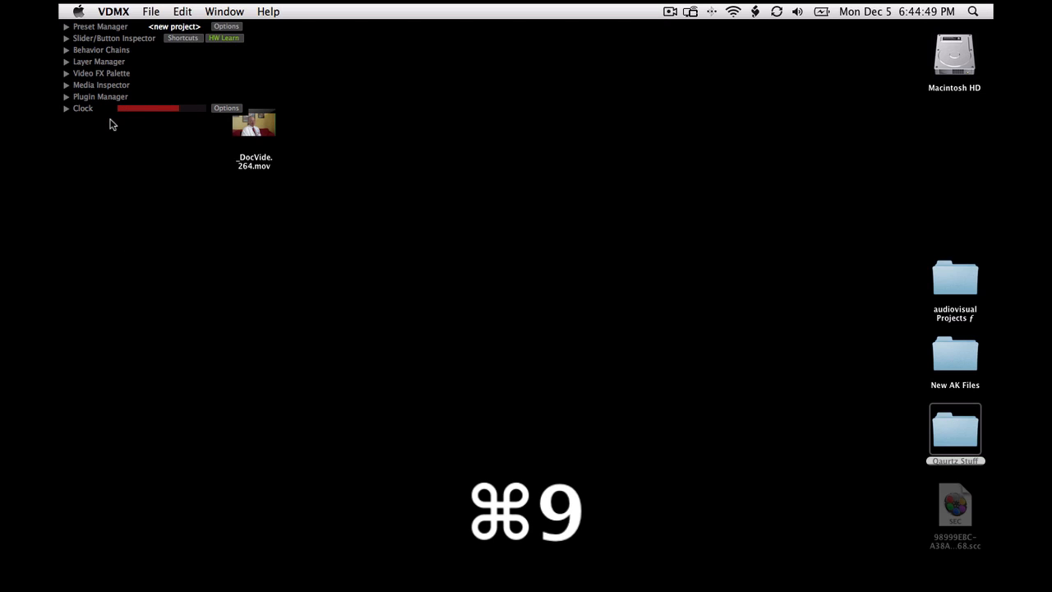
left_click(65, 108)
key("super+8")
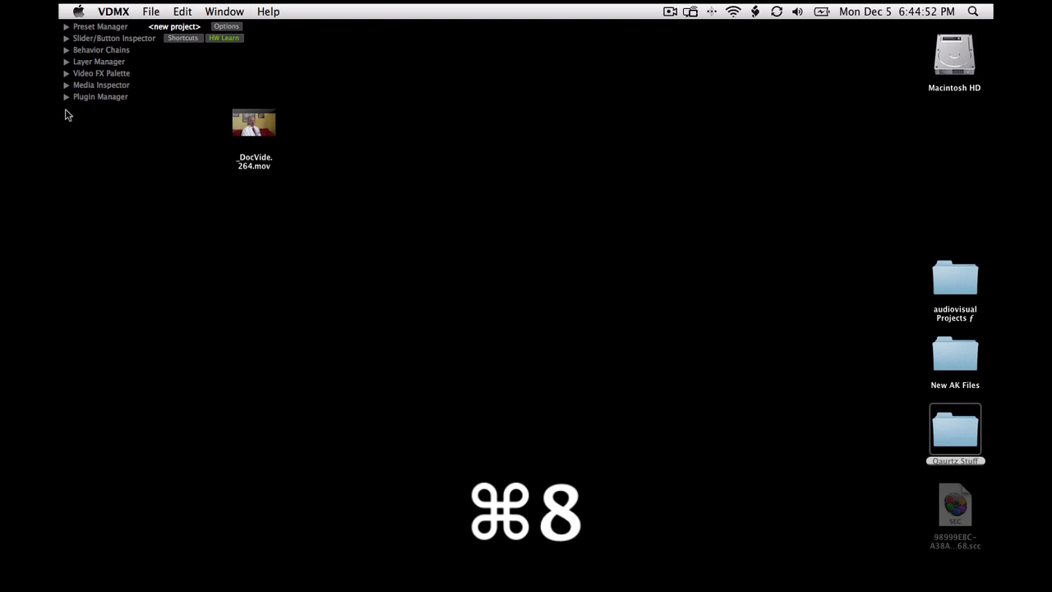
left_click(219, 13)
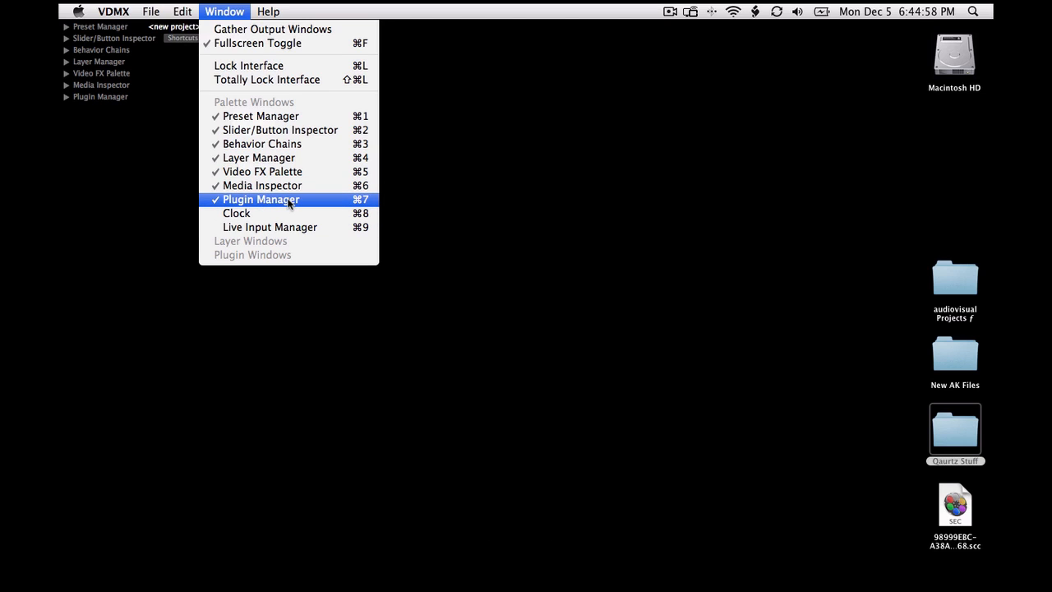
Step: Expand the Plugin Manager, lengthen it to show every plugin, and move it down away from the other palettes
key("super+Tab")
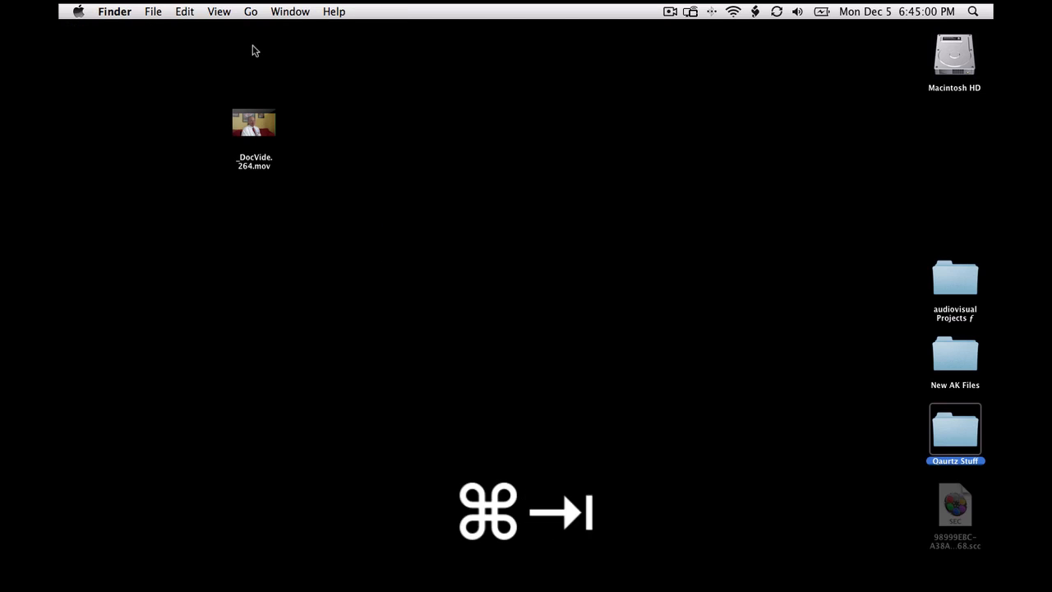
key("super+Tab")
left_click(66, 97)
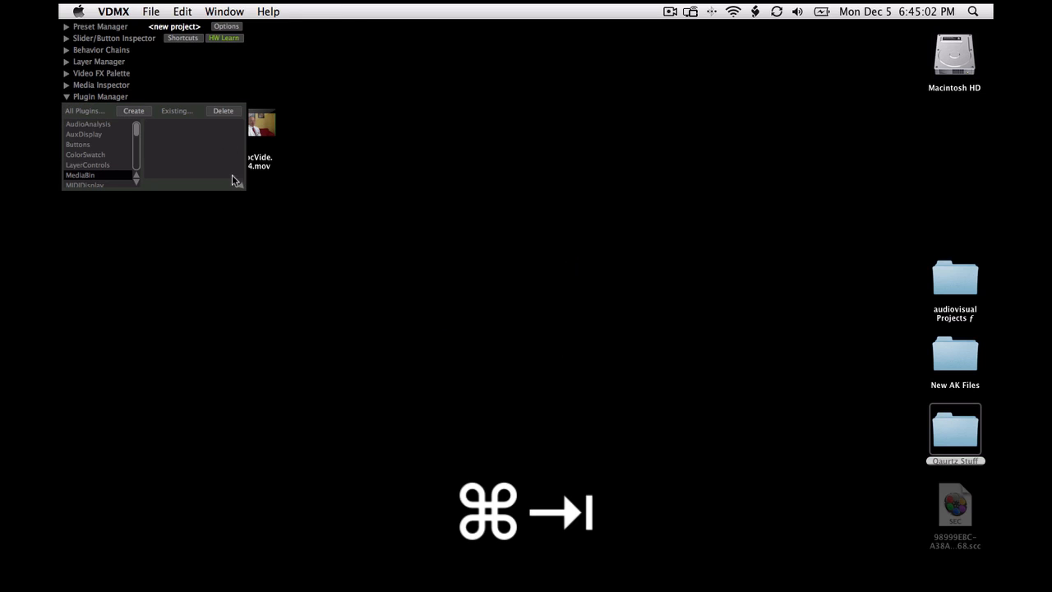
left_click_drag(237, 184, 238, 341)
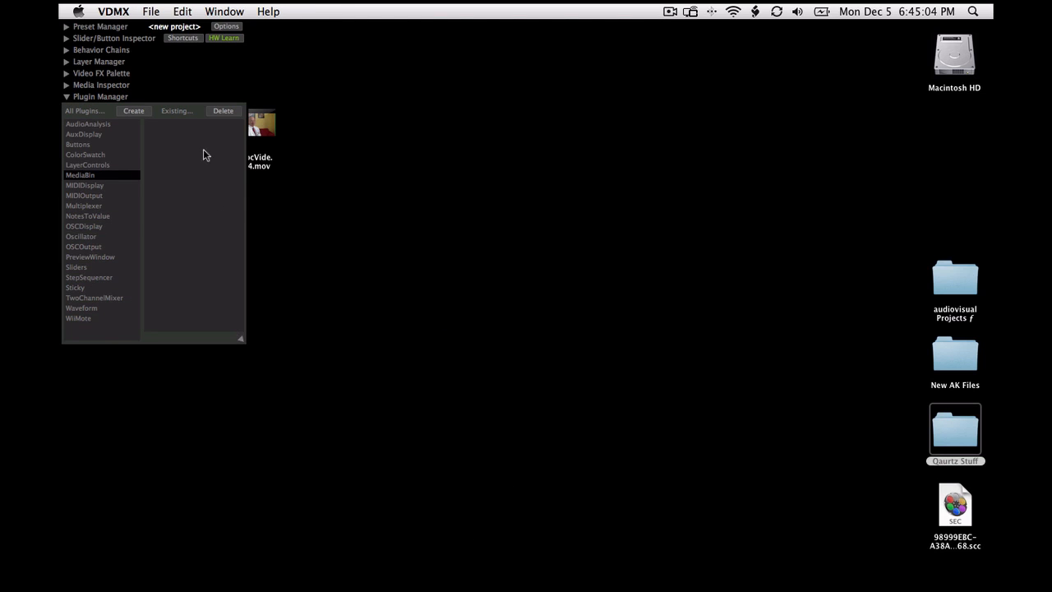
left_click_drag(168, 109, 159, 346)
Step: Expand the Media Inspector to view its contents and collapse it again
left_click(68, 86)
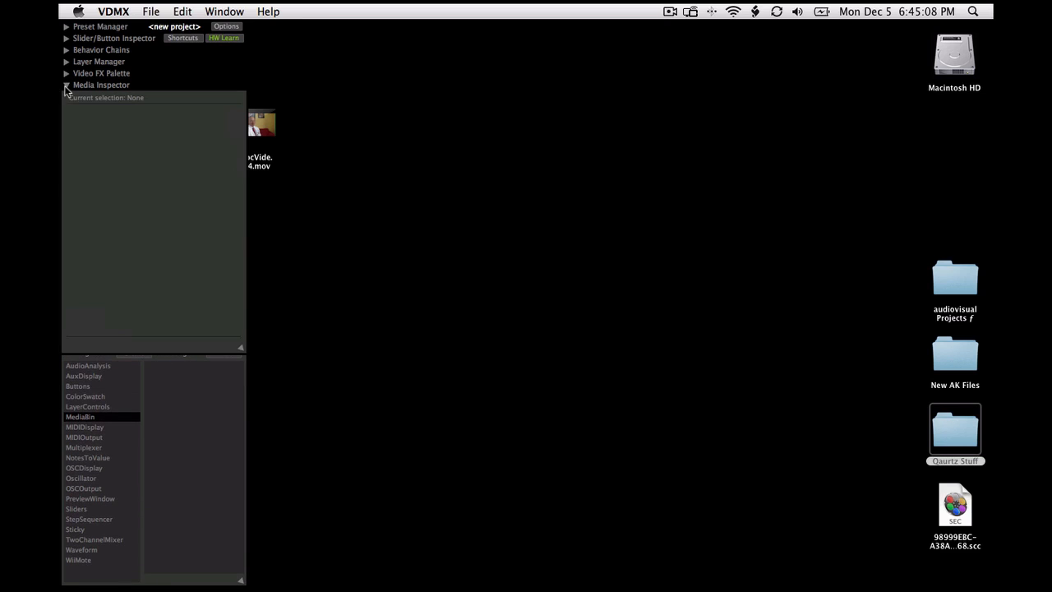
left_click(69, 86)
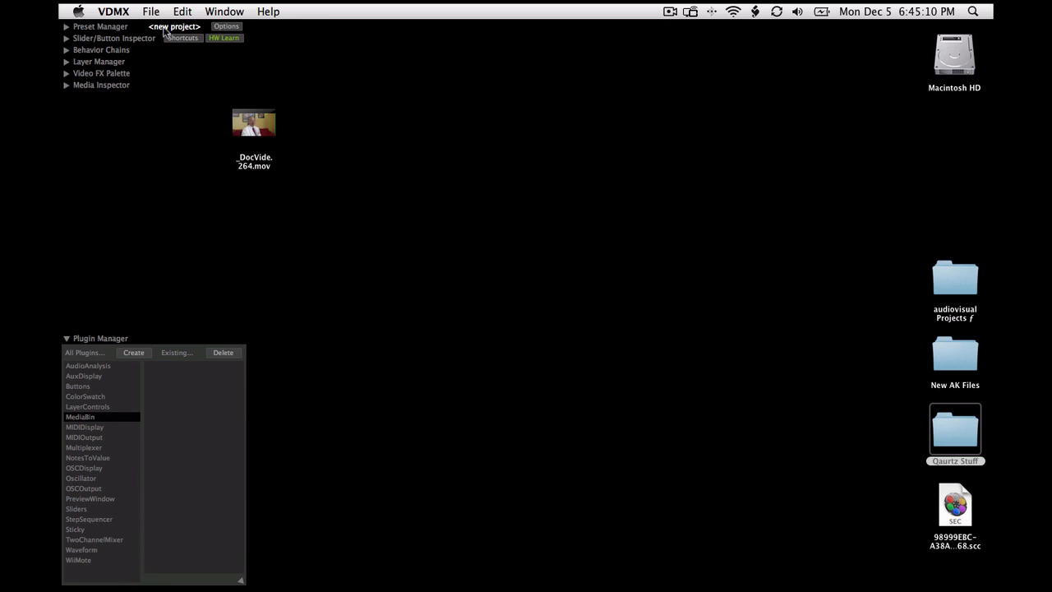
Step: Hide the Media Inspector palette, and expand the Video FX Palette with its length extended down to the Plugin Manager
left_click(225, 11)
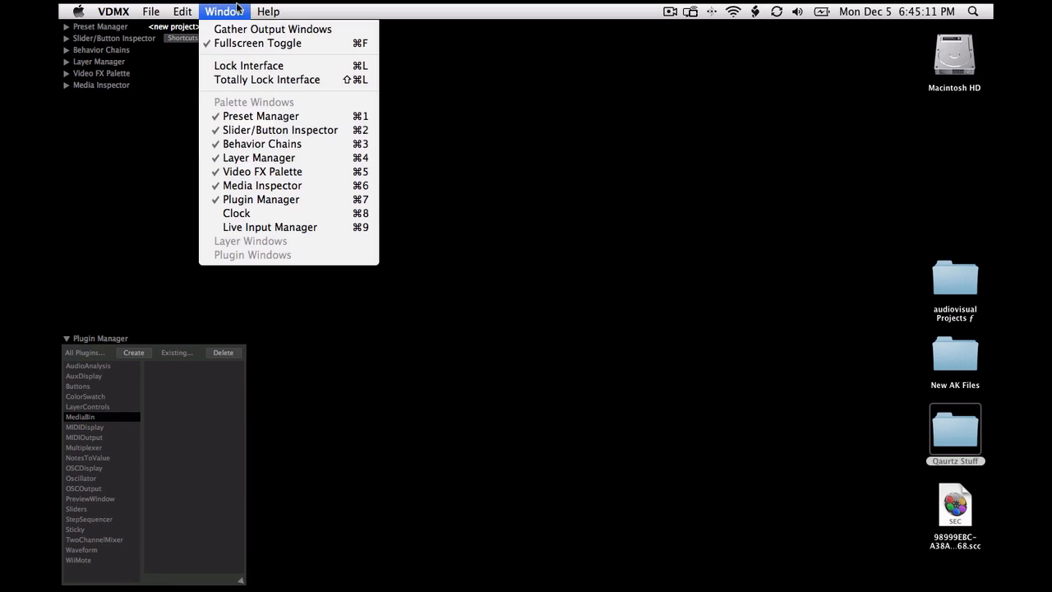
left_click(268, 186)
left_click(68, 73)
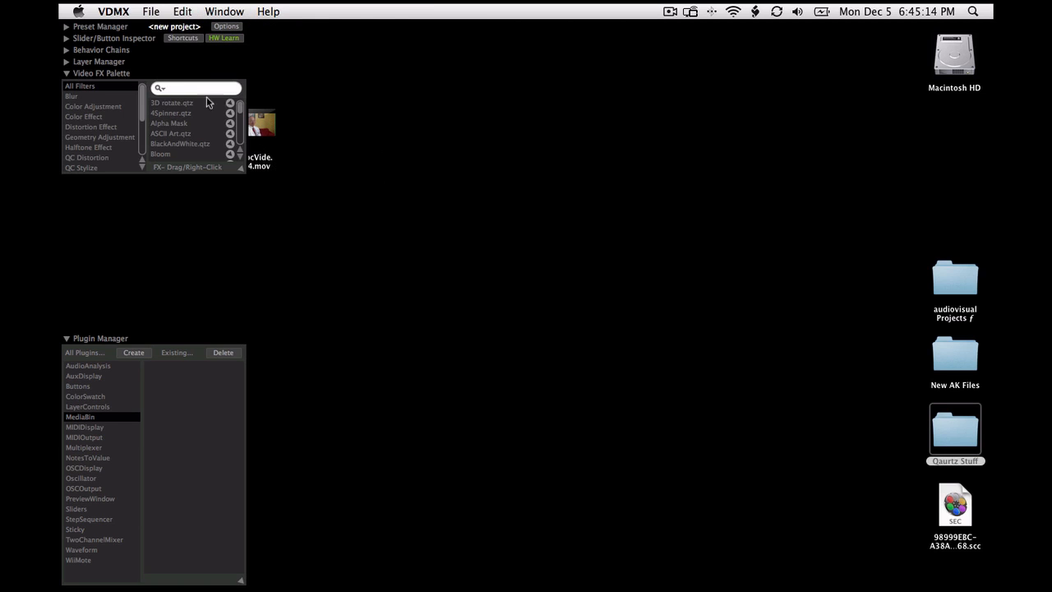
left_click_drag(243, 169, 236, 329)
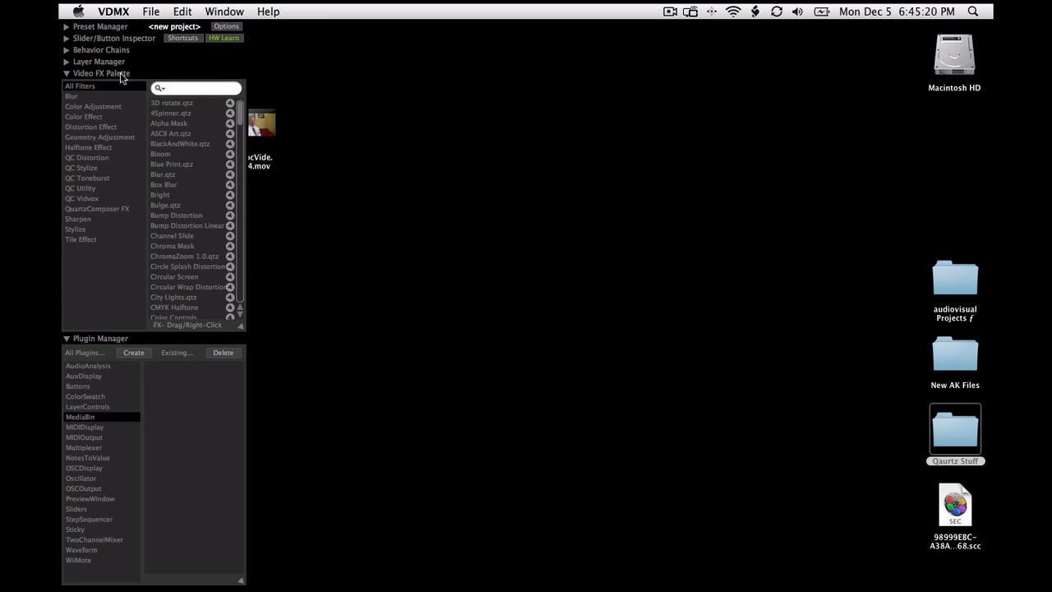
Step: Expand the Layer Manager above the Video FX Palette and hide the Behavior Chains palette
left_click(66, 62)
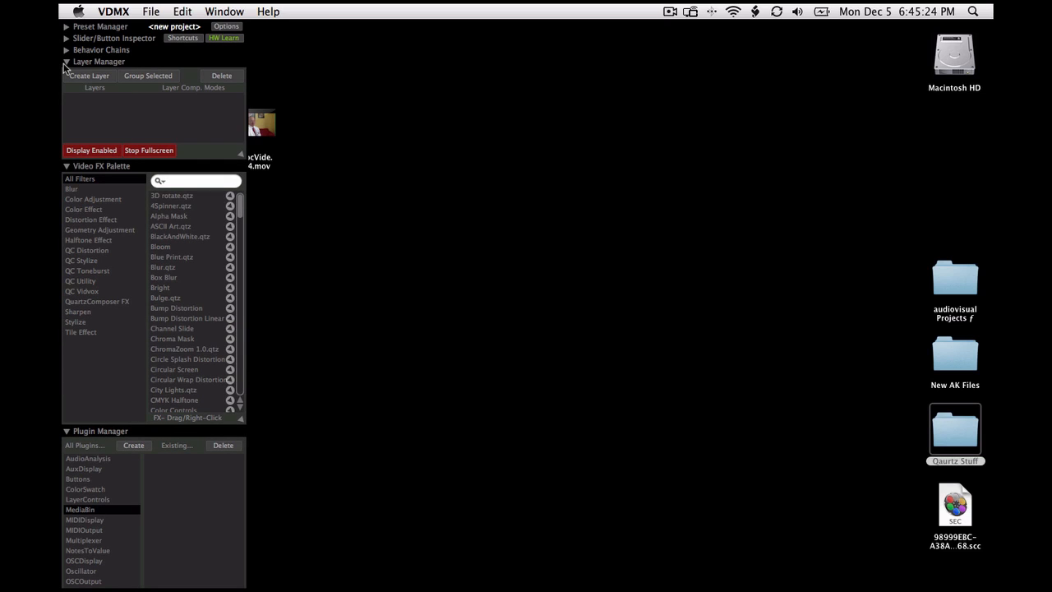
left_click(172, 11)
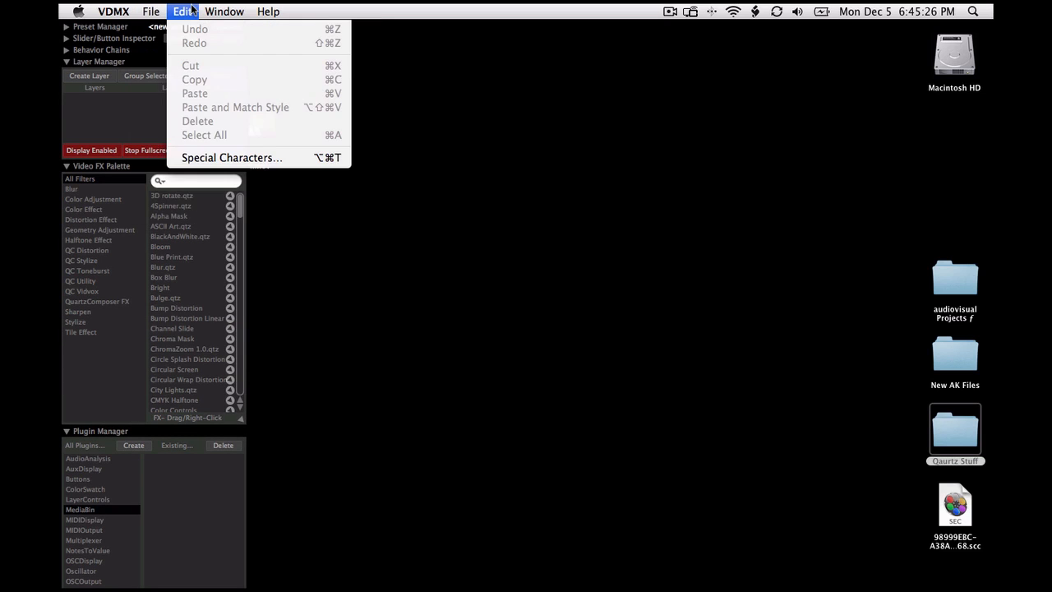
mouse_move(209, 8)
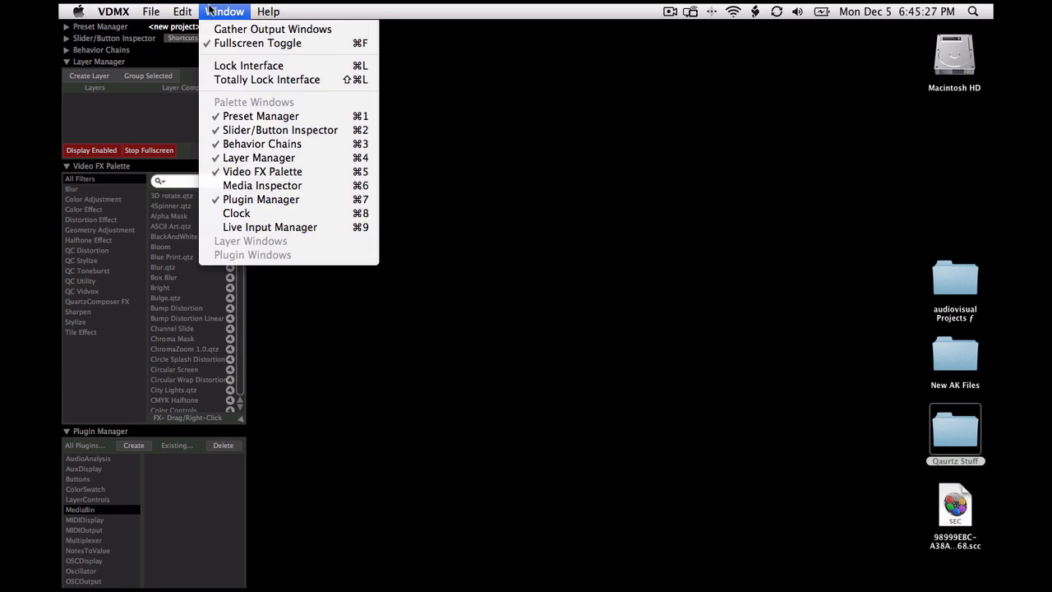
left_click(292, 145)
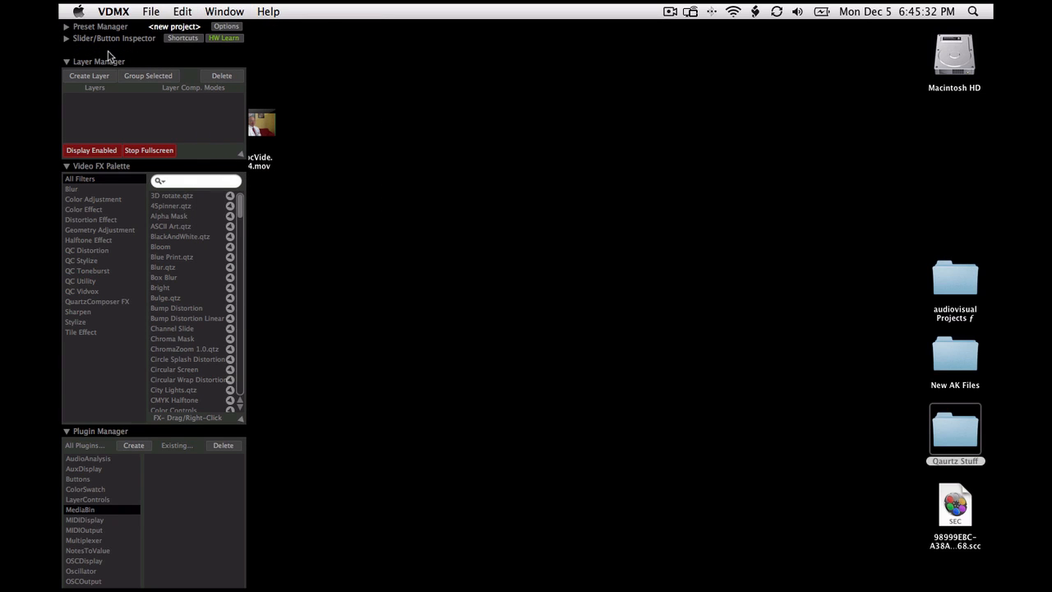
Step: Check the contents of the Slider/Button Inspector, collapse it again, and hide the Preset Manager palette
left_click(67, 38)
left_click(67, 40)
left_click(152, 11)
left_click(221, 12)
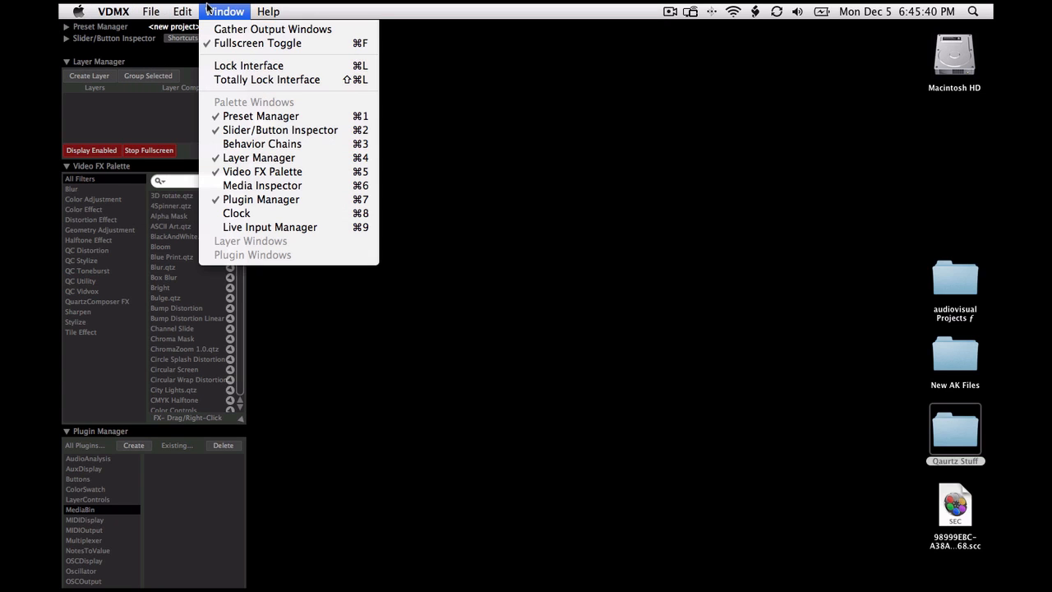
left_click(251, 116)
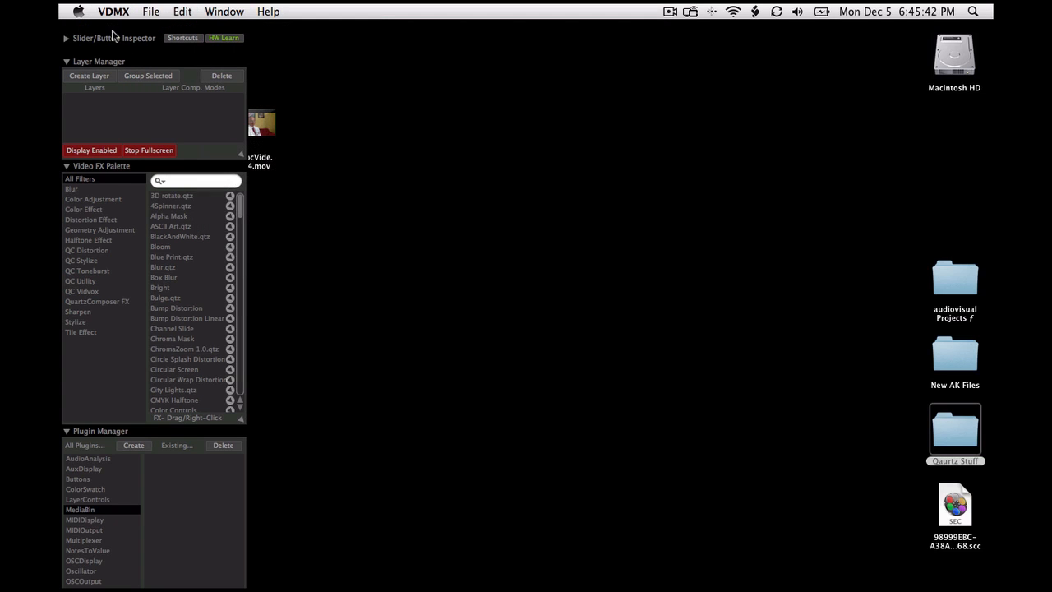
Step: Move the Slider/Button Inspector and Layer Manager up to close the gaps, and bring VDMX back to the front
left_click_drag(105, 61, 104, 44)
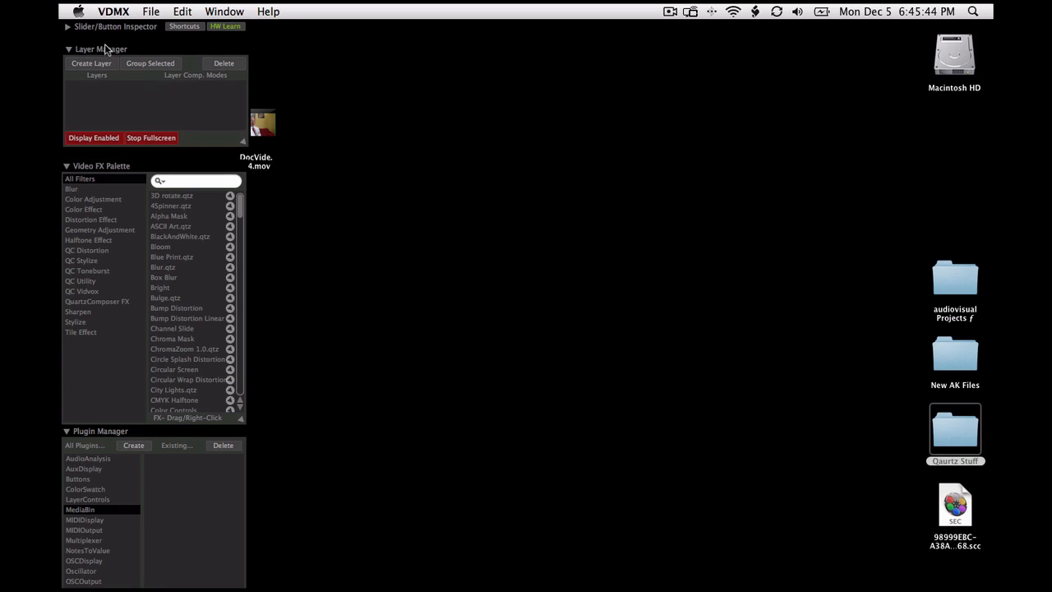
left_click(129, 156)
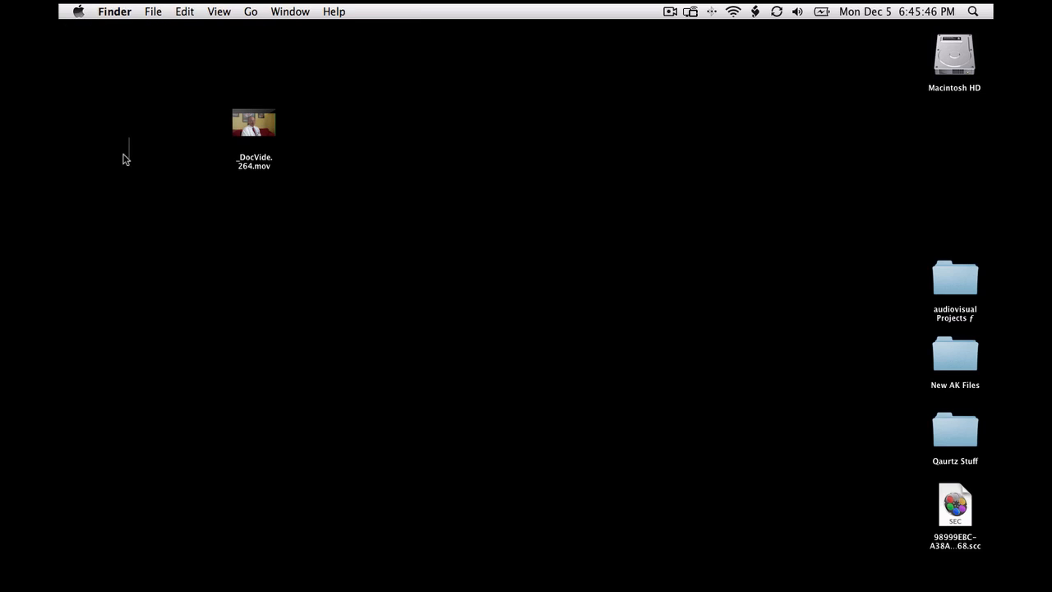
key("super+Tab")
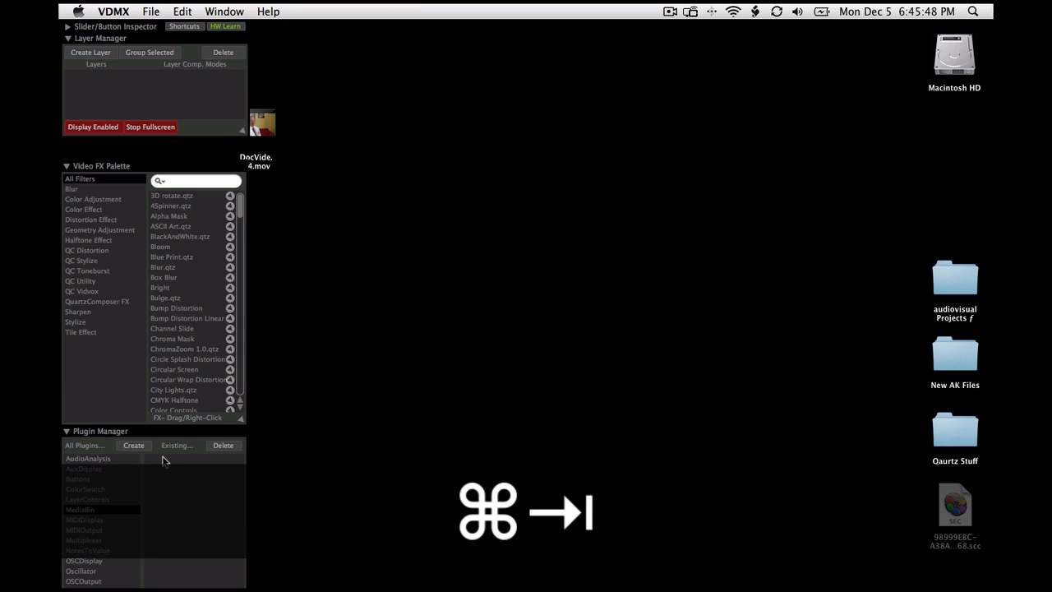
Step: Create a MediaBin placed just below the menu bar and add _DocVide.264.mov from the desktop to its first cell
double_click(84, 511)
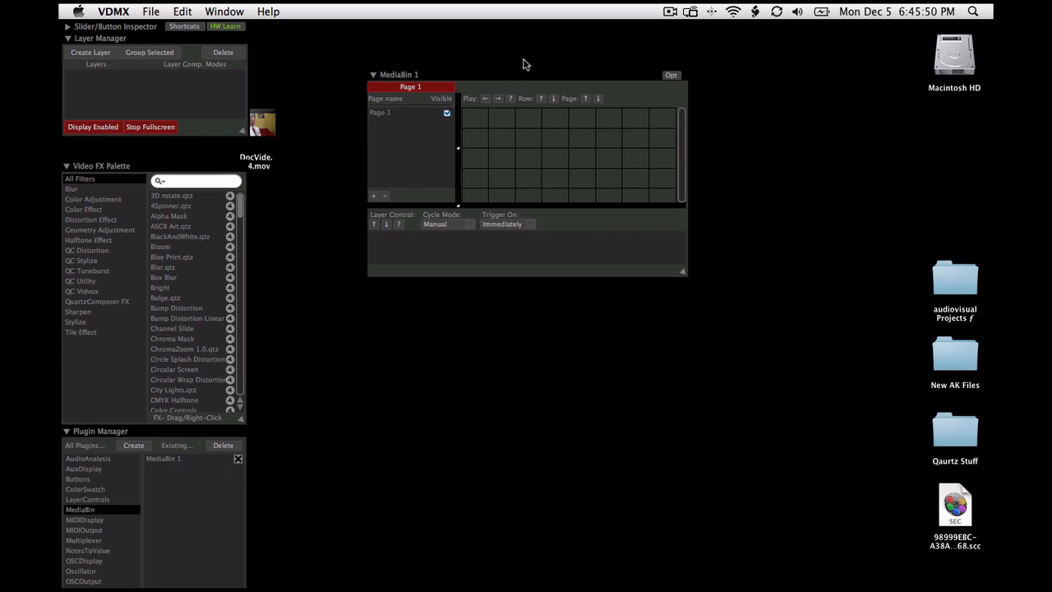
left_click_drag(518, 79, 611, 32)
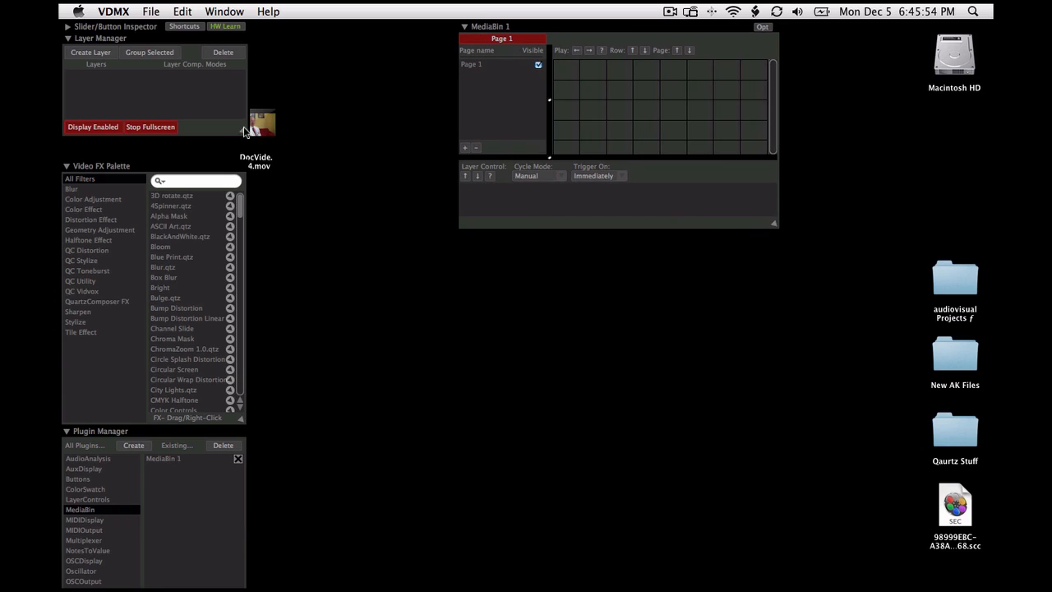
left_click_drag(256, 127, 570, 72)
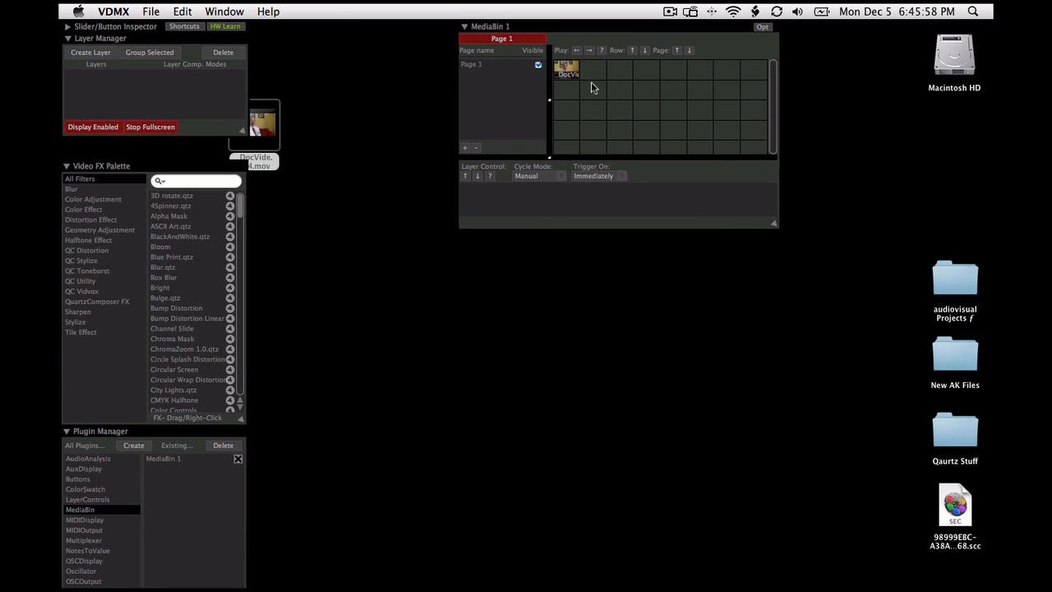
Step: Load Flag_2.mov from the FLAG MOVING folder on disk into the second cell of the media bin
left_click(590, 67, "ctrl")
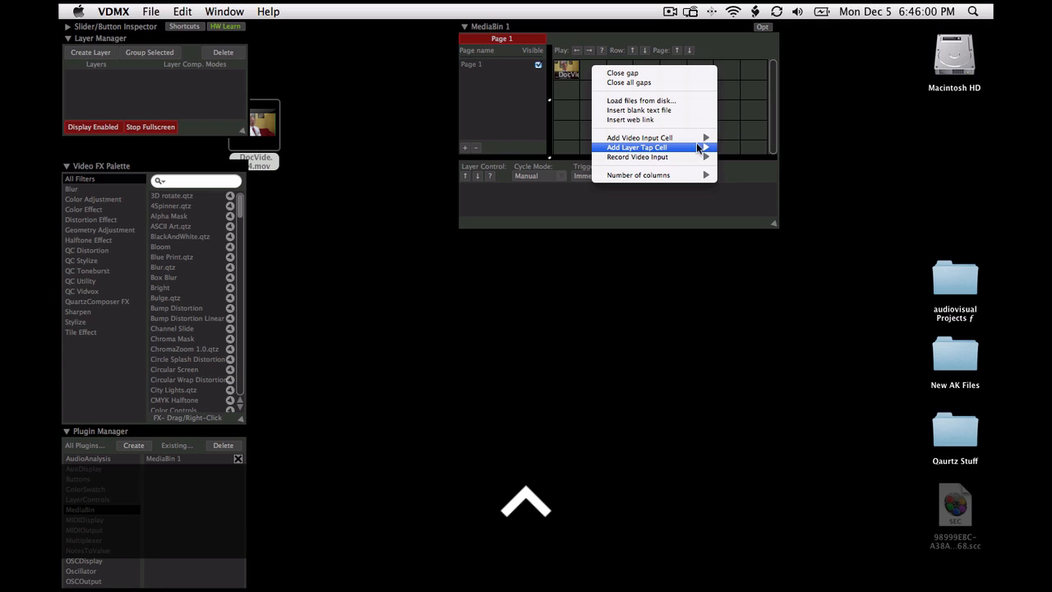
mouse_move(687, 144)
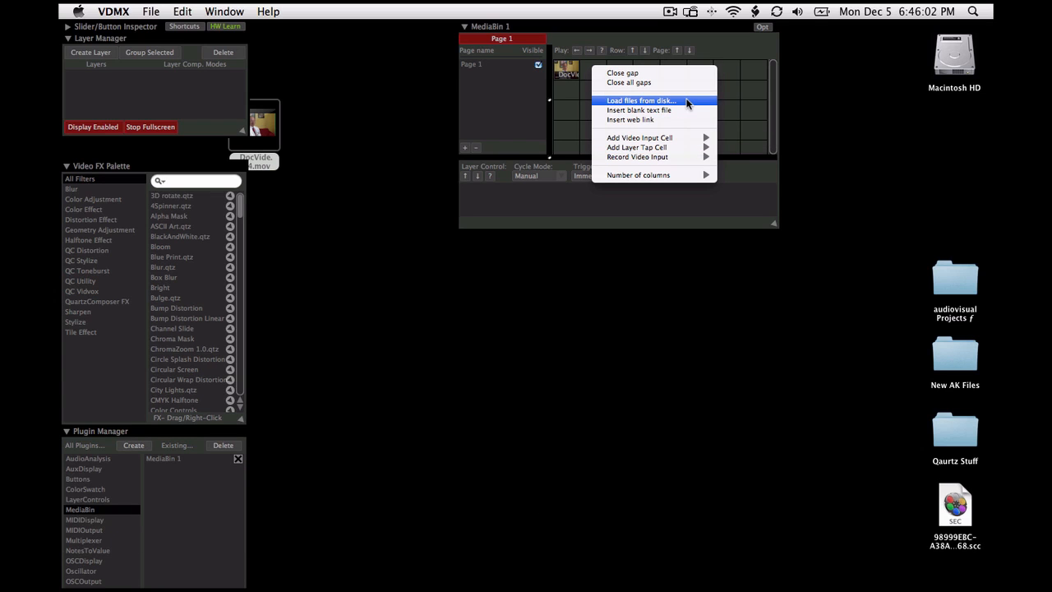
left_click(687, 101)
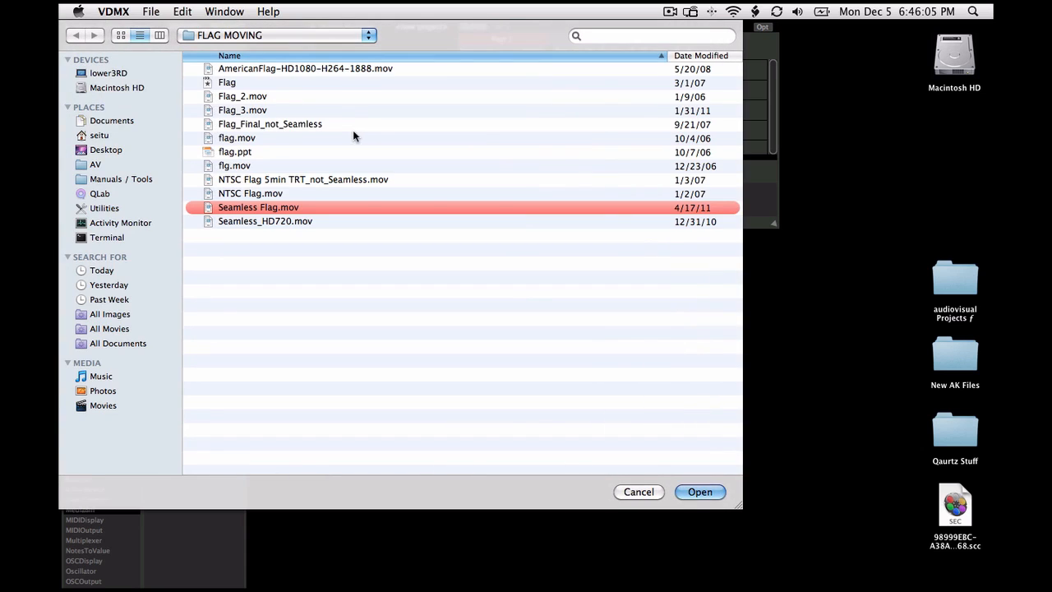
double_click(258, 97)
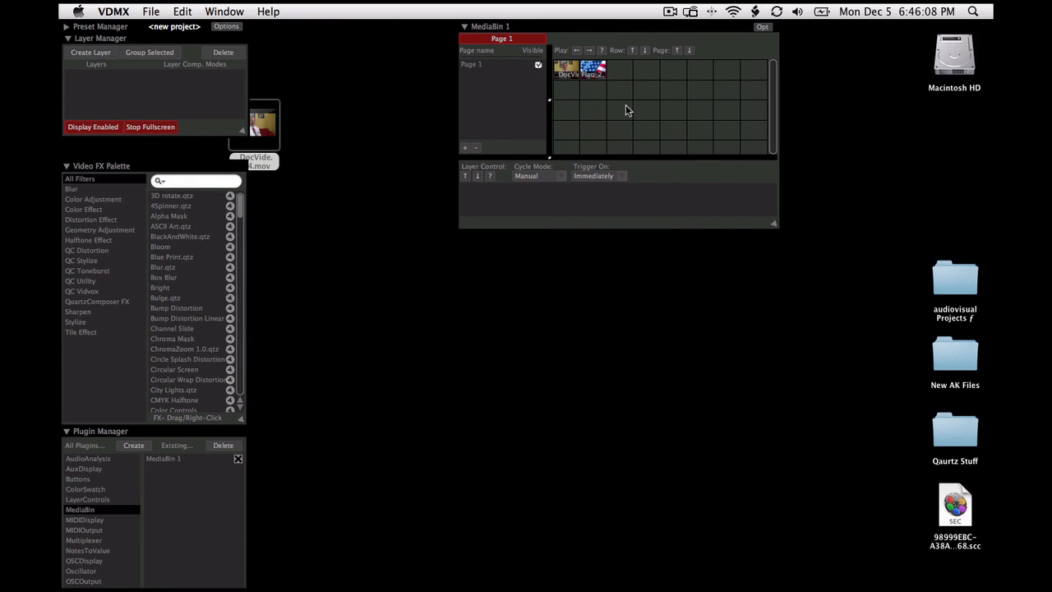
Step: Set the media bin to 3 columns and enlarge its window to make the clip thumbnails bigger
right_click(626, 106)
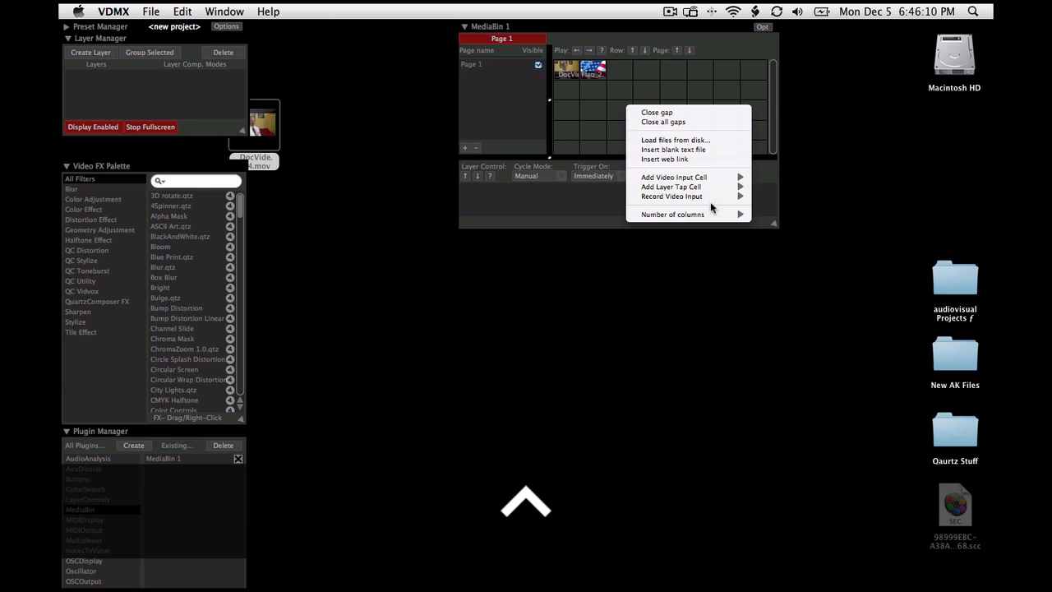
mouse_move(713, 217)
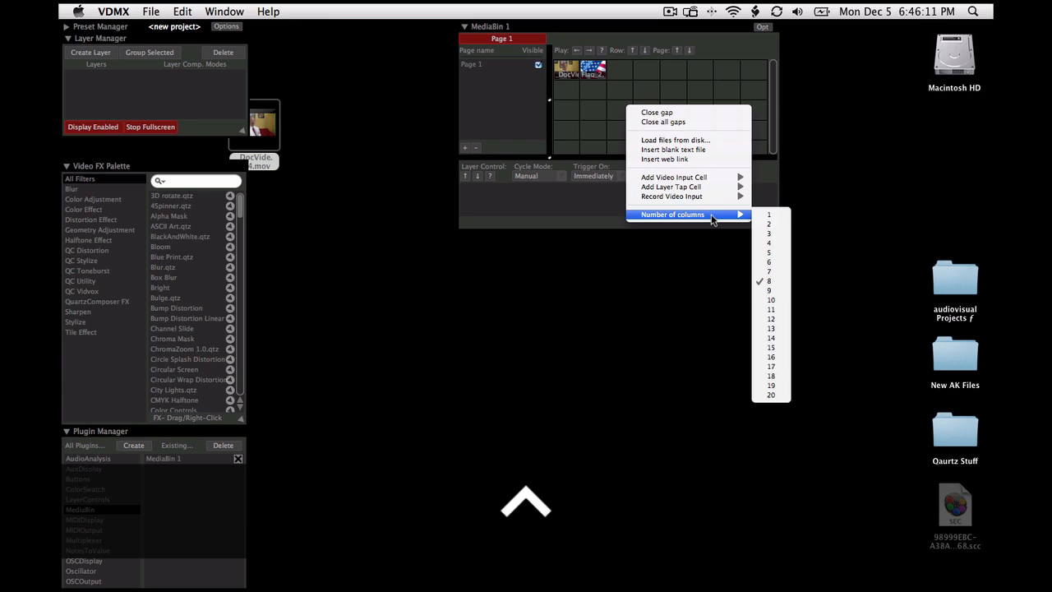
left_click(779, 237)
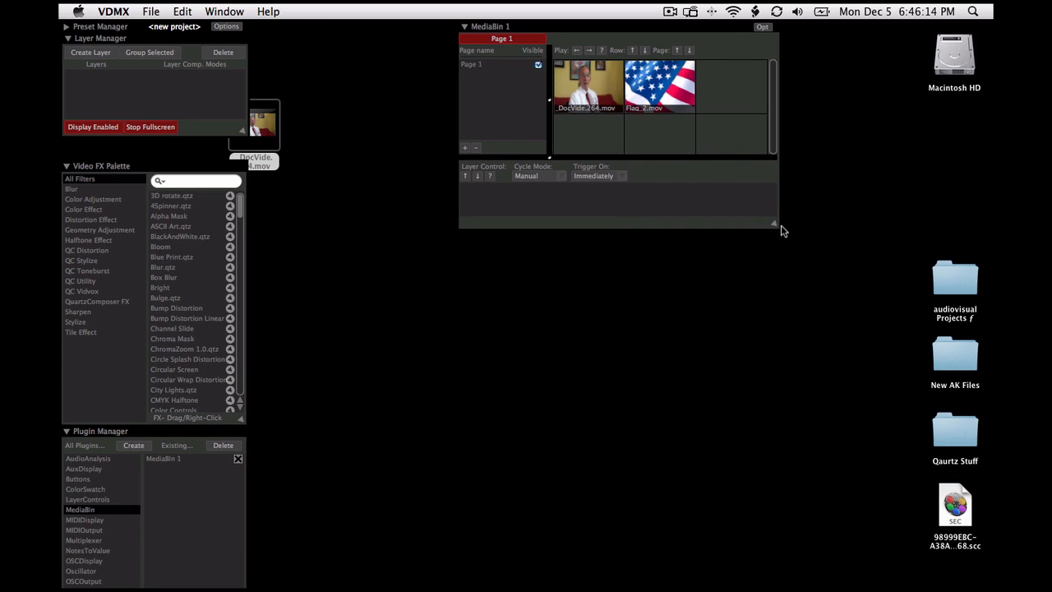
left_click_drag(783, 231, 966, 311)
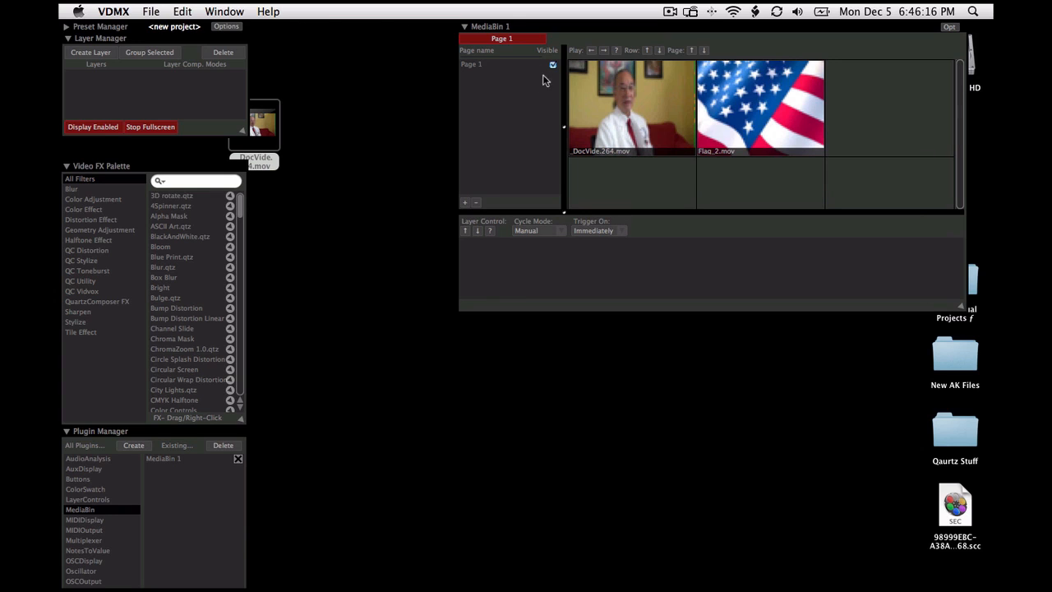
Step: Create a layer and fit its Layer Window into the space between the Layer Manager and the media bin
left_click(90, 52)
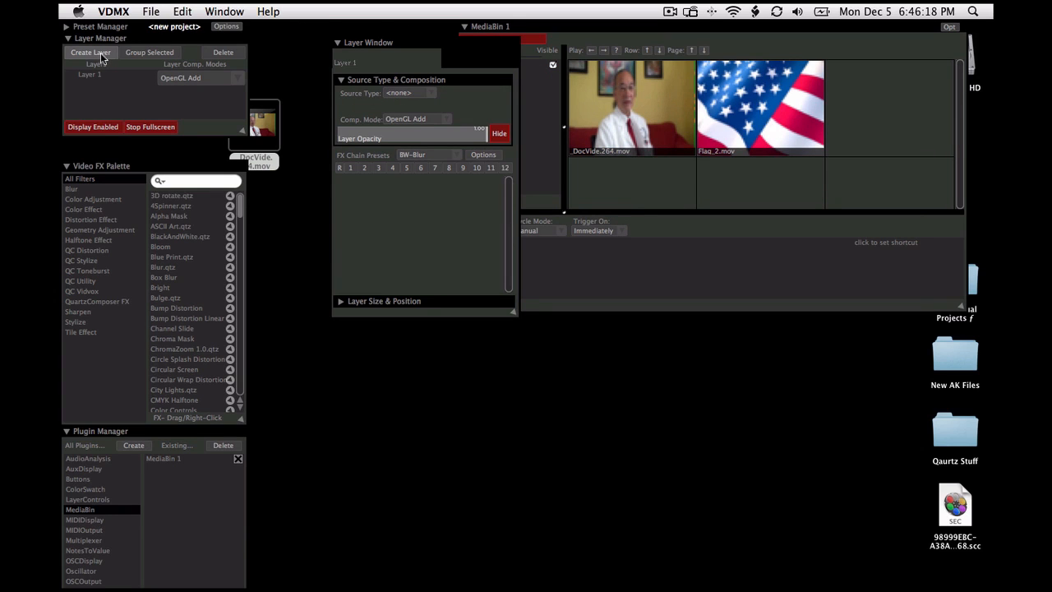
left_click_drag(504, 42, 394, 25)
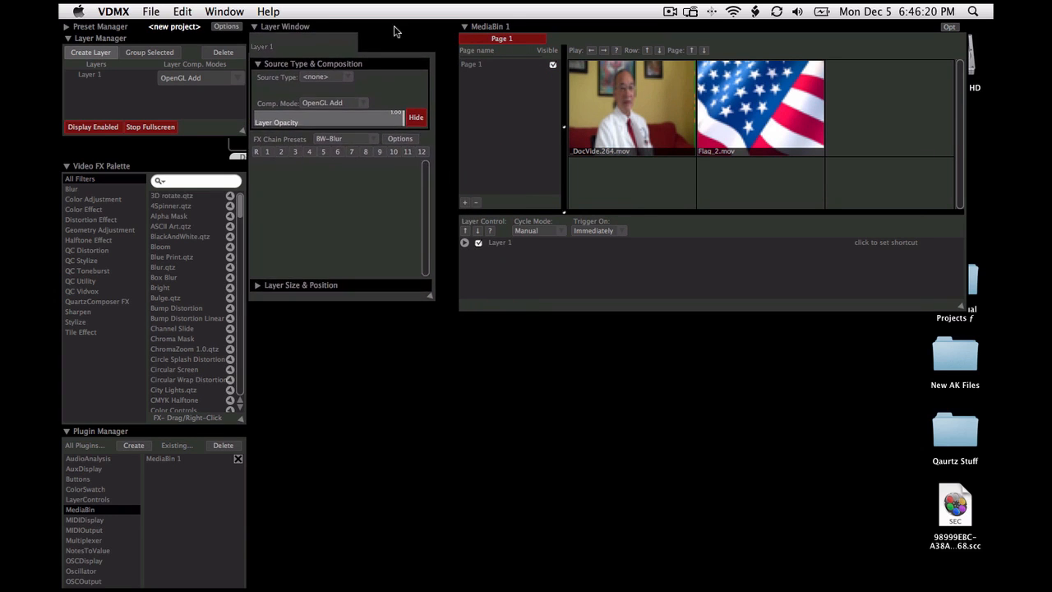
left_click_drag(432, 301, 450, 313)
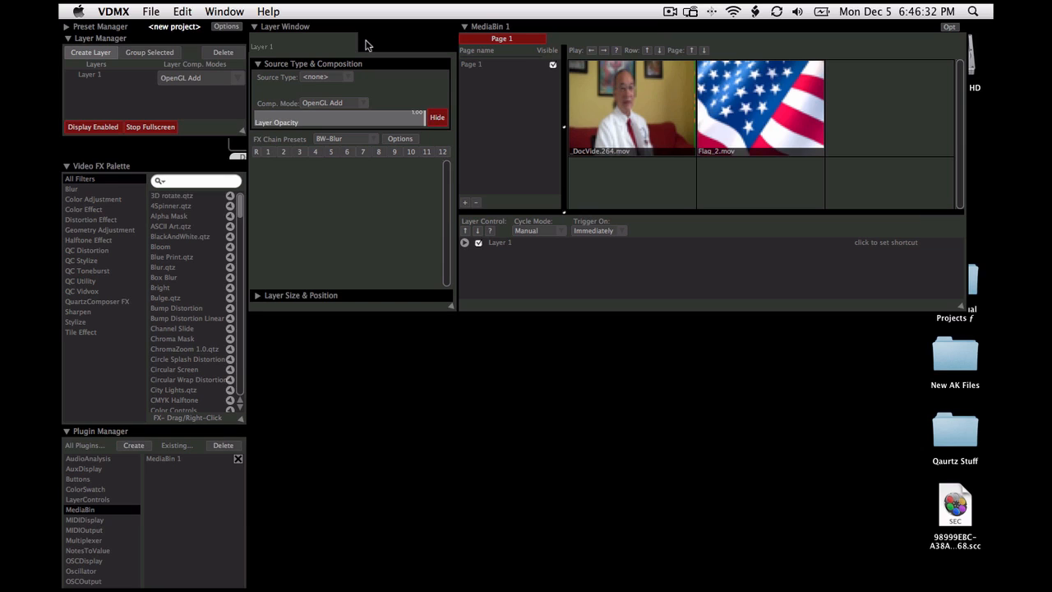
Step: Play the _DocVide.264.mov clip from the media bin in Layer 1
left_click(608, 82)
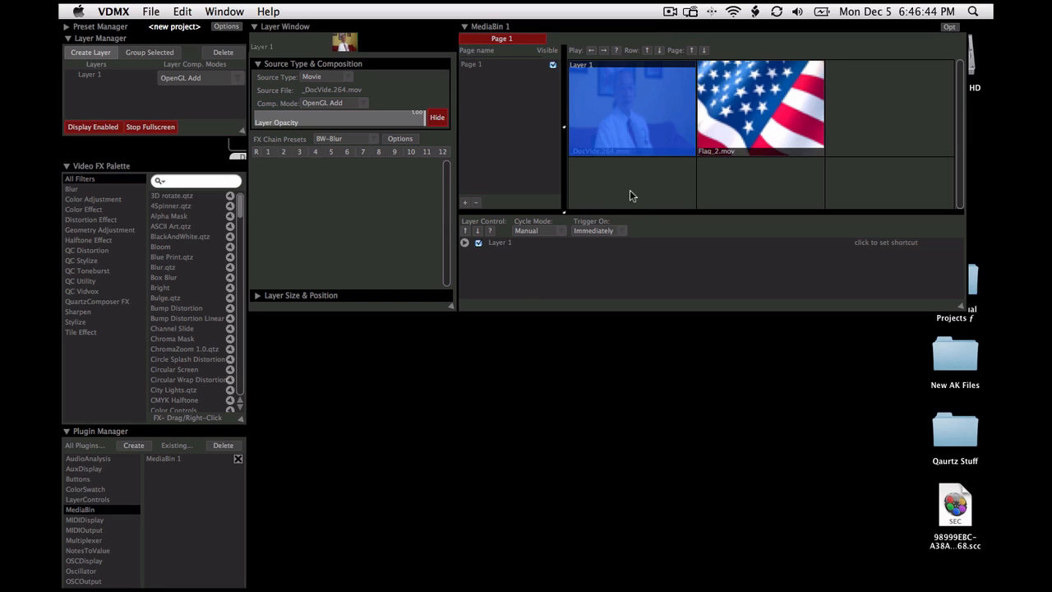
key("ctrl")
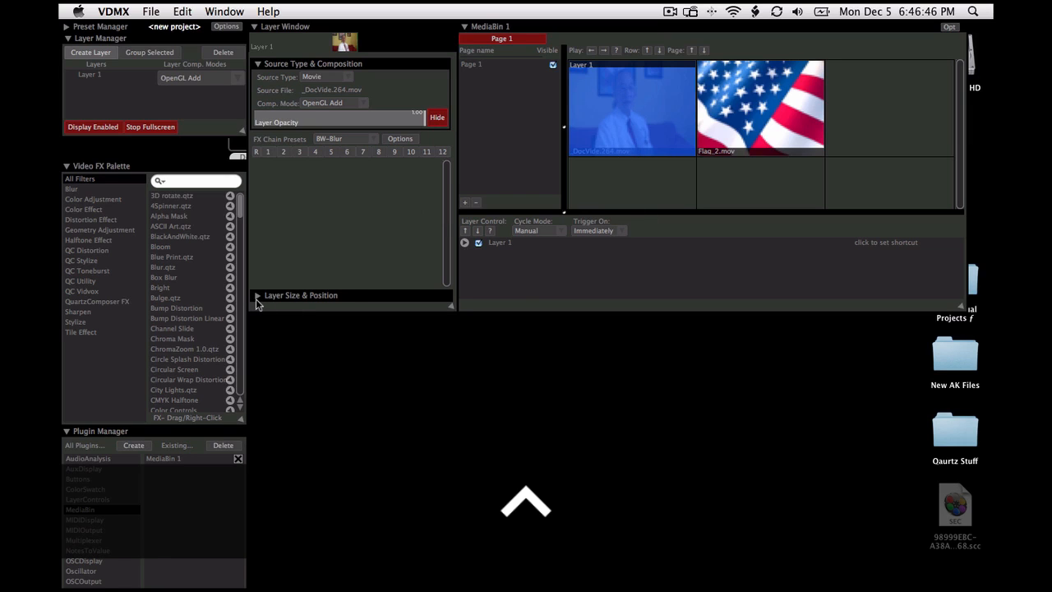
Step: Create a LayerControls plugin, mute the system sound, and stretch the controls window across the lower edge of the screen
double_click(109, 500)
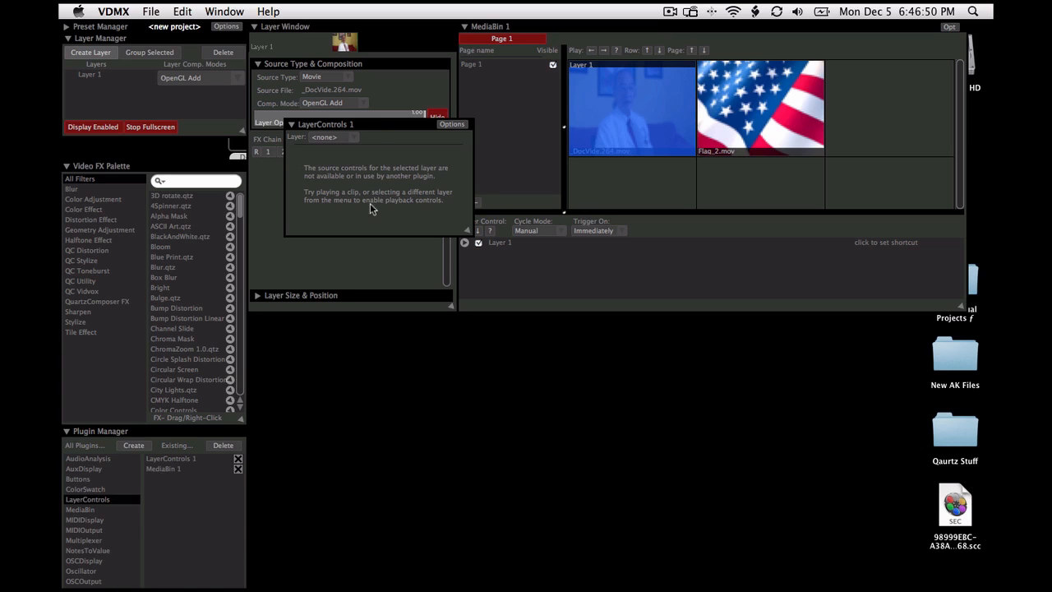
key("XF86AudioMute")
left_click_drag(374, 129, 344, 493)
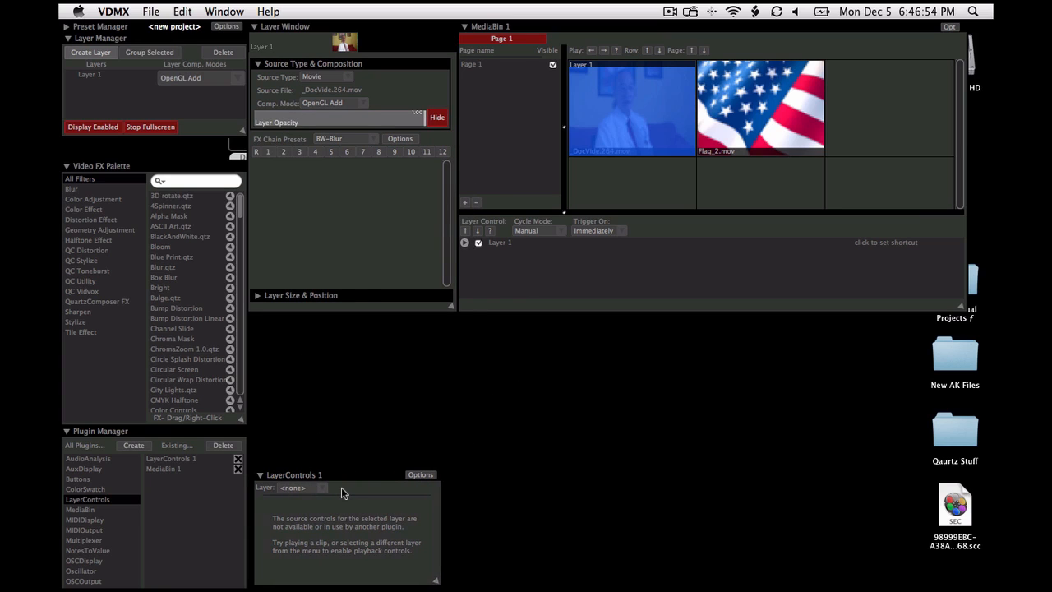
left_click_drag(436, 580, 992, 586)
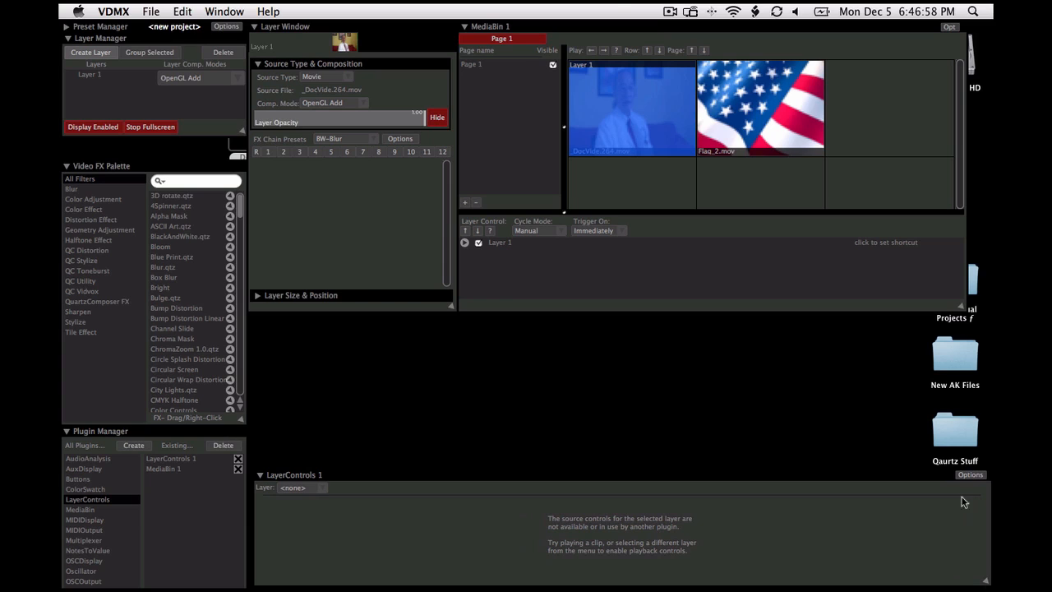
Step: Assign the LayerControls plugin to Layer 1, turn the system sound back up, and pause the movie
left_click(322, 488)
left_click(320, 499)
key("XF86AudioRaiseVolume")
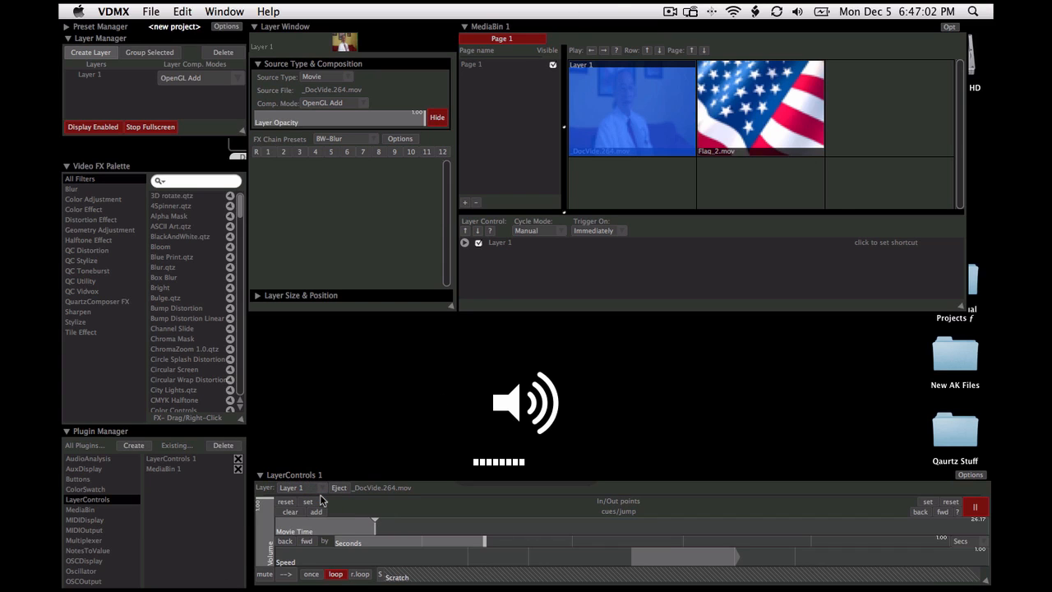
left_click(977, 510)
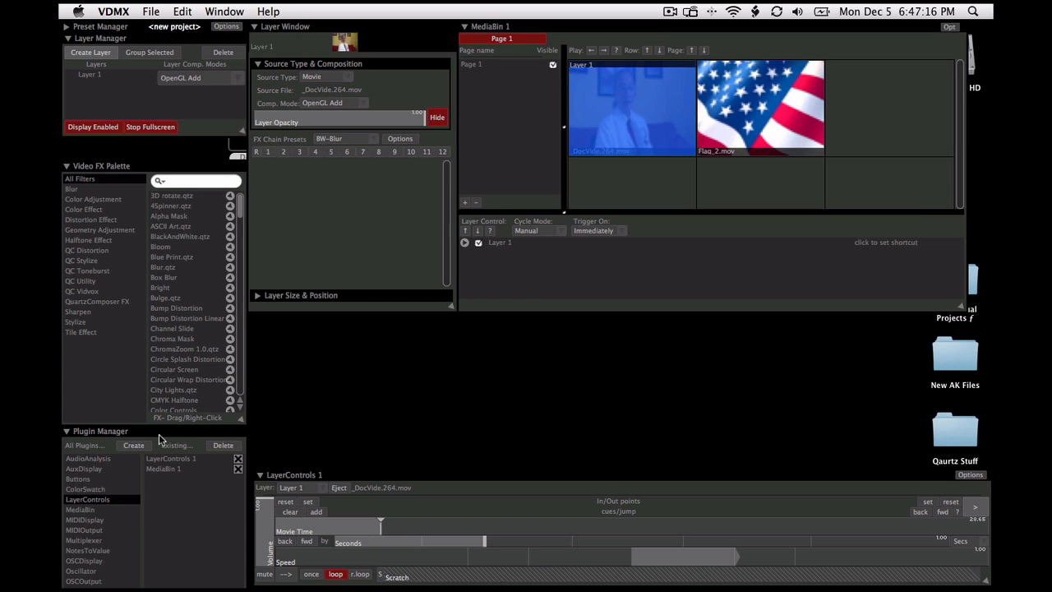
Step: Move the Plugin Manager up to reveal its full plugin list and create a PreviewWindow plugin
left_click_drag(161, 439, 170, 330)
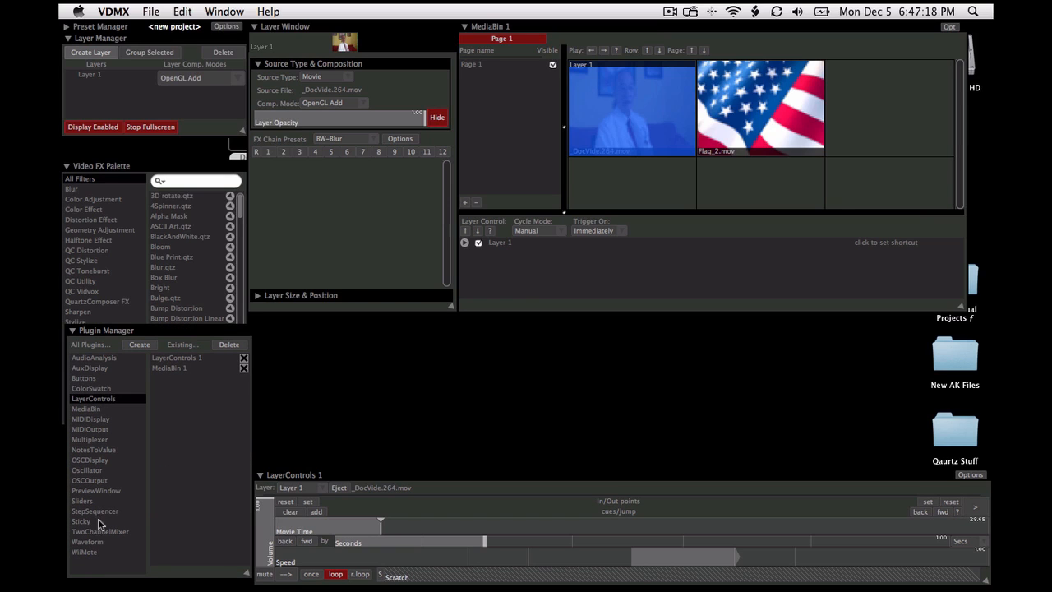
double_click(97, 491)
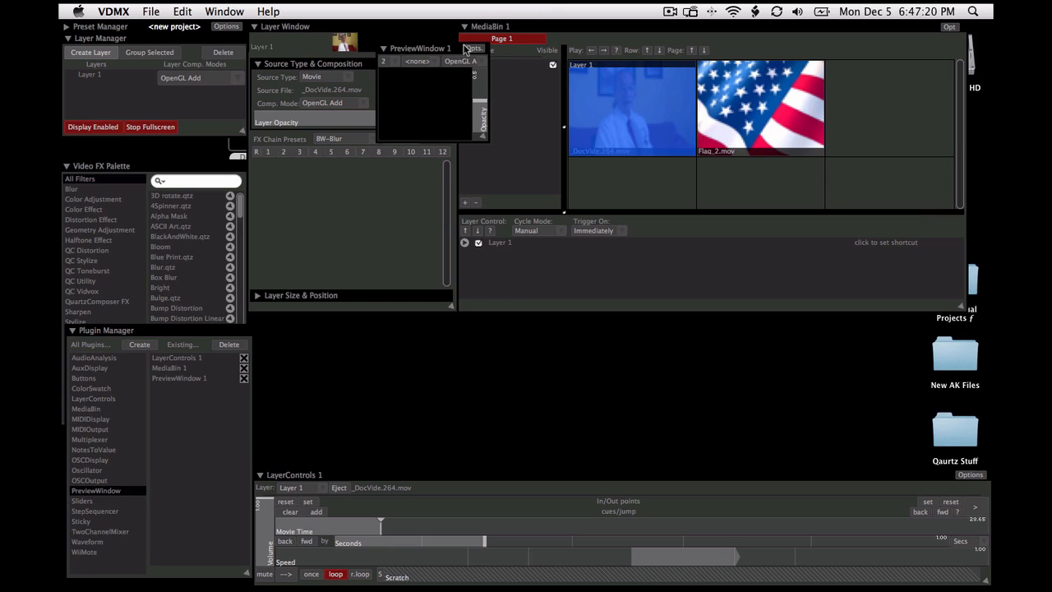
Step: Place the preview window directly below the Layer Window, align the Plugin Manager with the windows above it, and enlarge the preview
left_click_drag(465, 49, 361, 318)
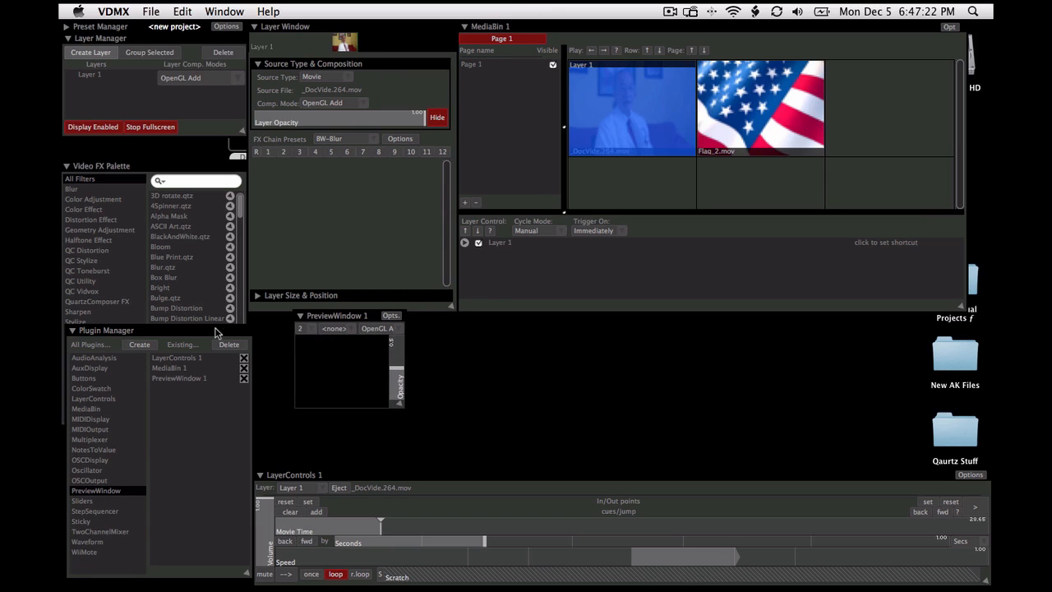
left_click_drag(216, 331, 210, 331)
left_click_drag(329, 323, 282, 325)
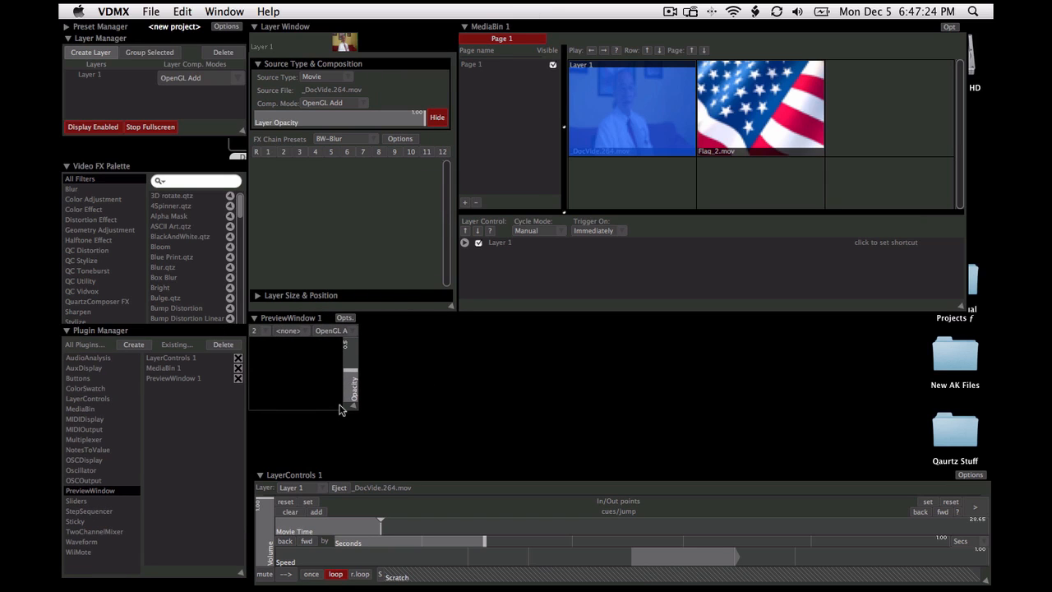
left_click_drag(356, 406, 415, 479)
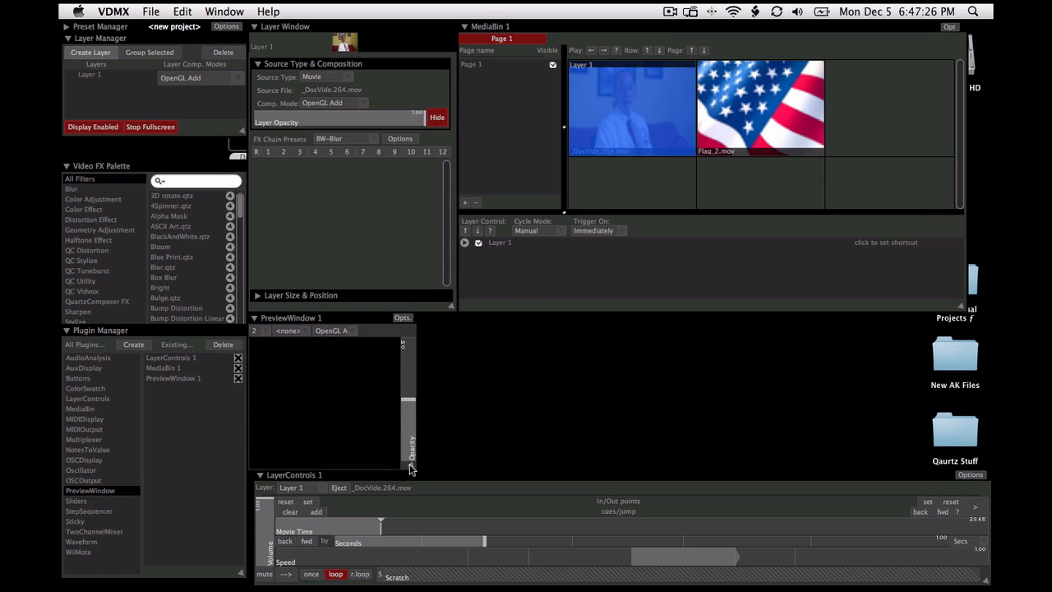
Step: Assign Layer 1 to the preview window and match the window's aspect ratio to its content
left_click(305, 333)
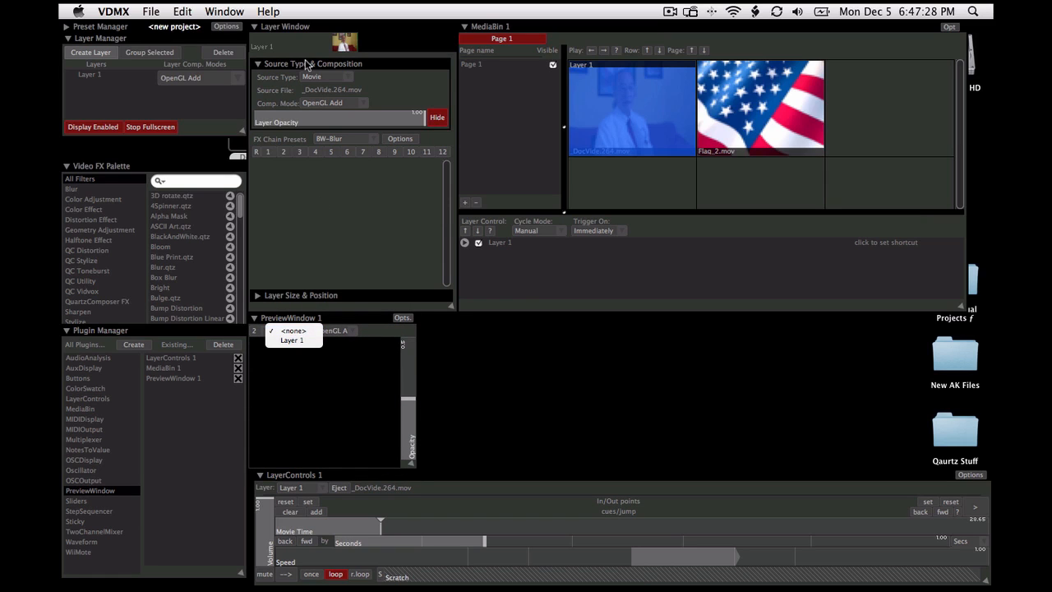
left_click(296, 340)
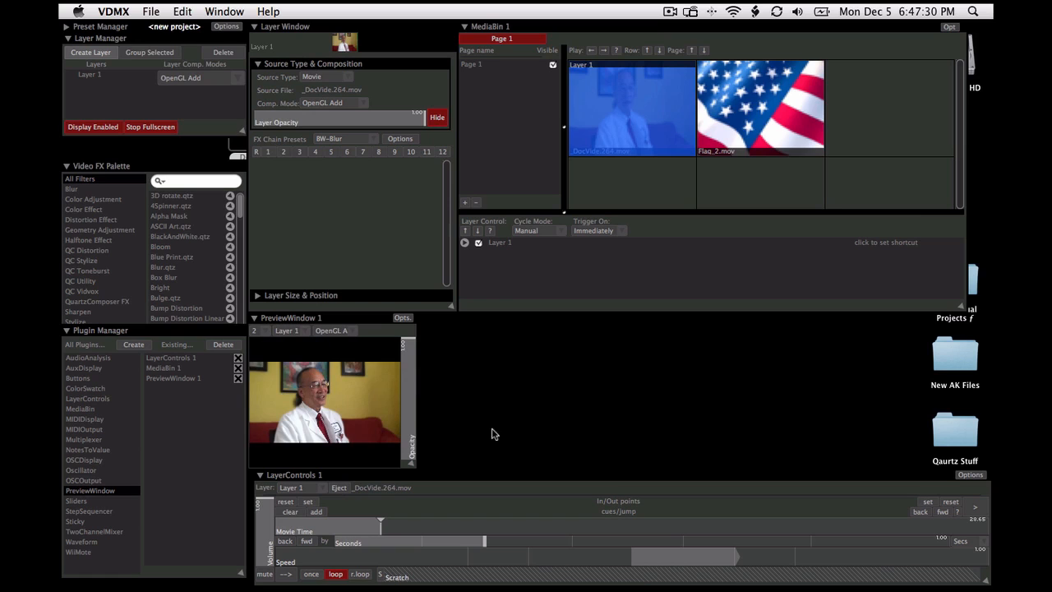
left_click(402, 318)
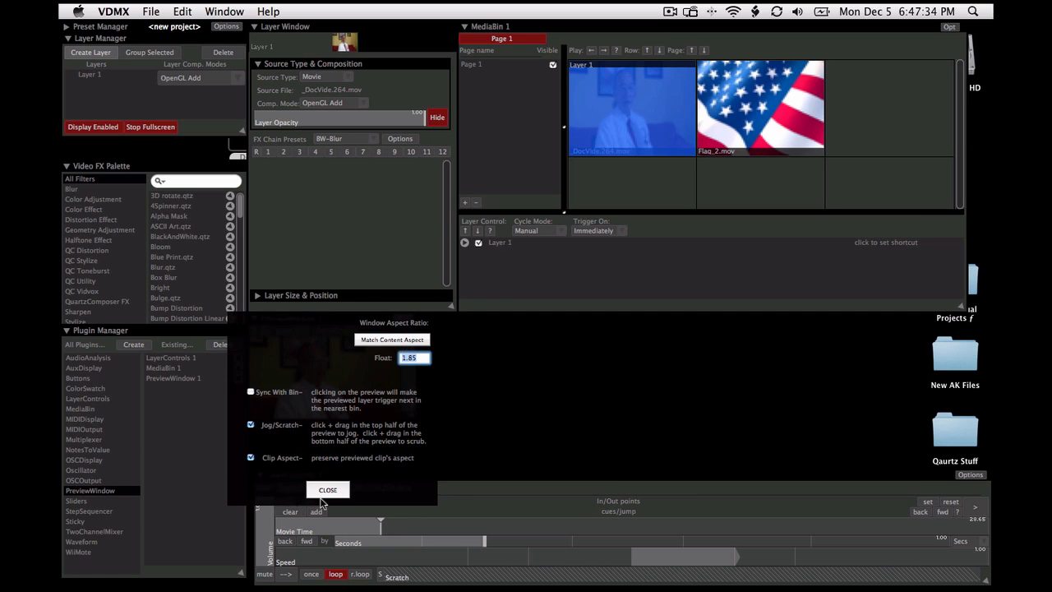
left_click(341, 492)
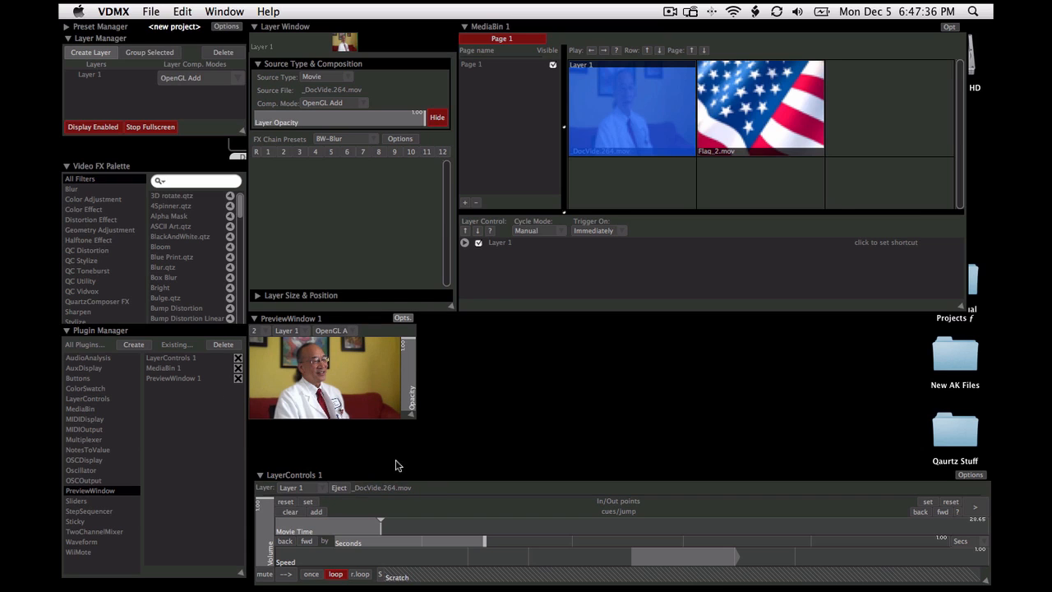
Step: Enlarge the preview window so it fills the height between the Layer Window and the LayerControls window
left_click(417, 424)
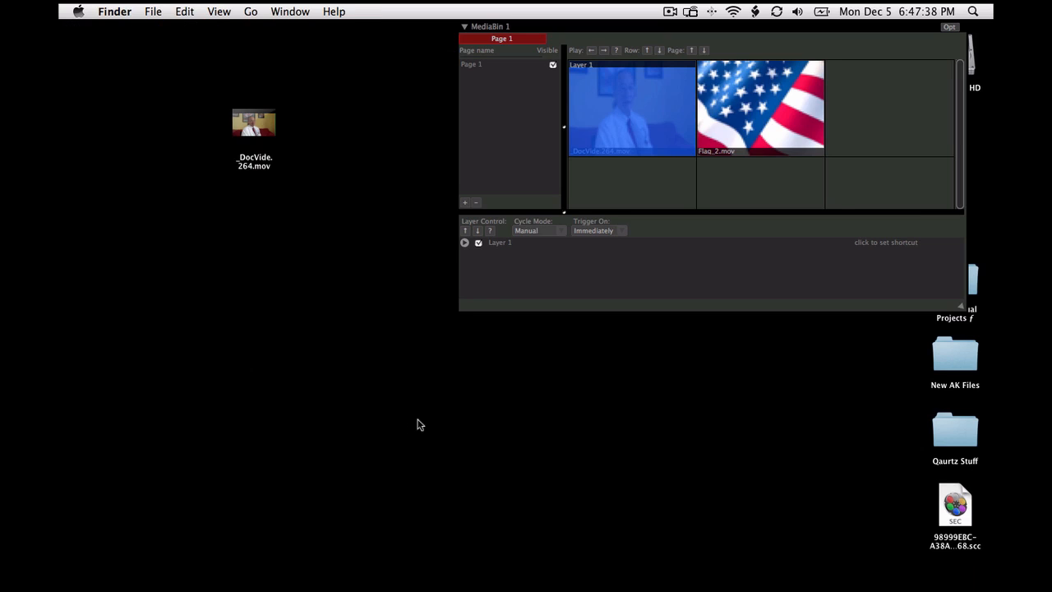
key("super+Tab")
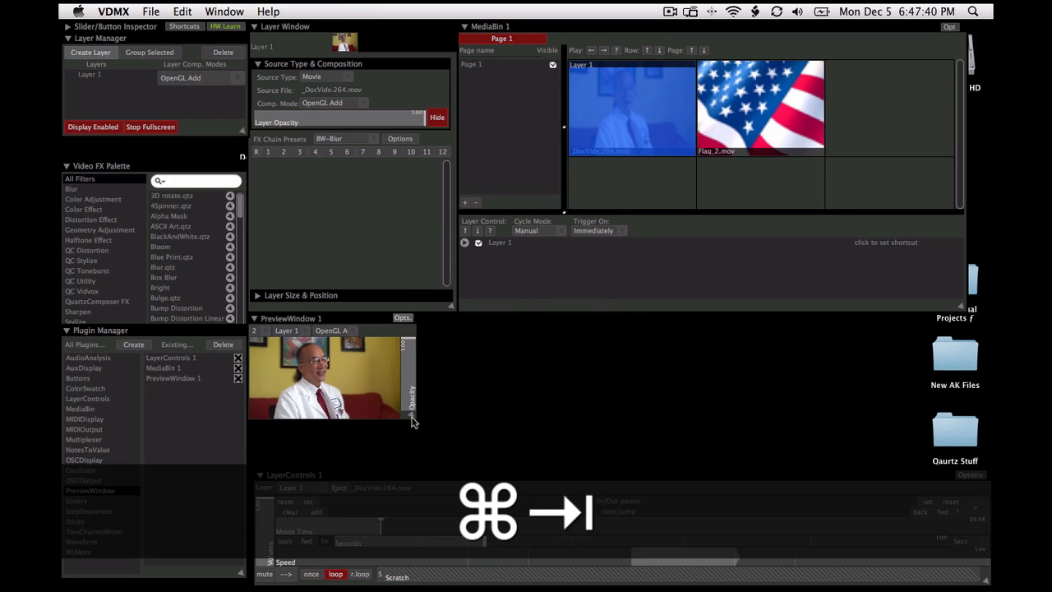
left_click_drag(429, 428, 503, 458)
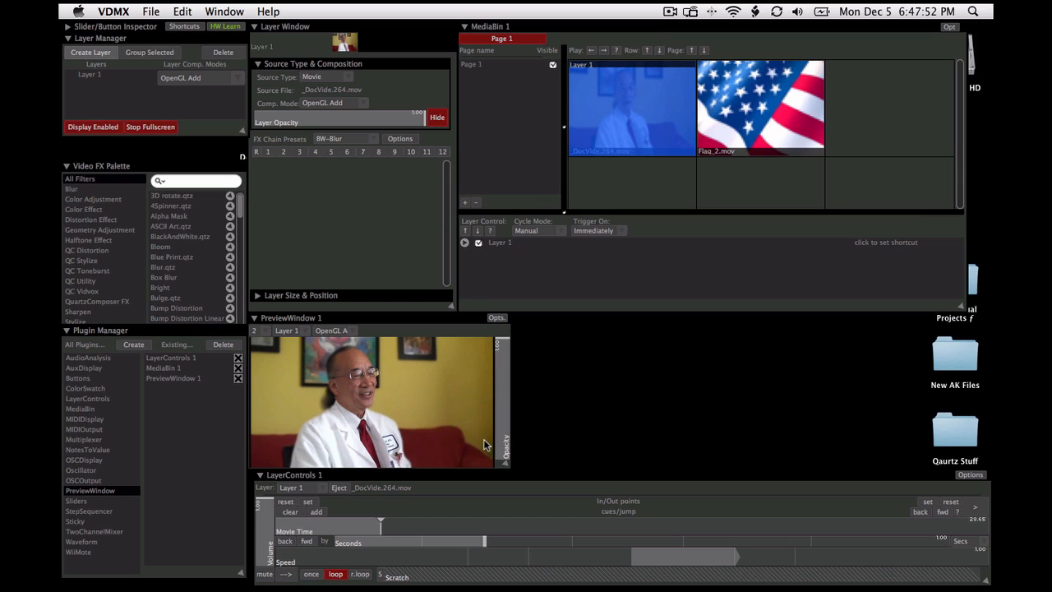
Step: Map the space bar to the play/pause button of LayerControls 1 using key detection
left_click(979, 511, "ctrl")
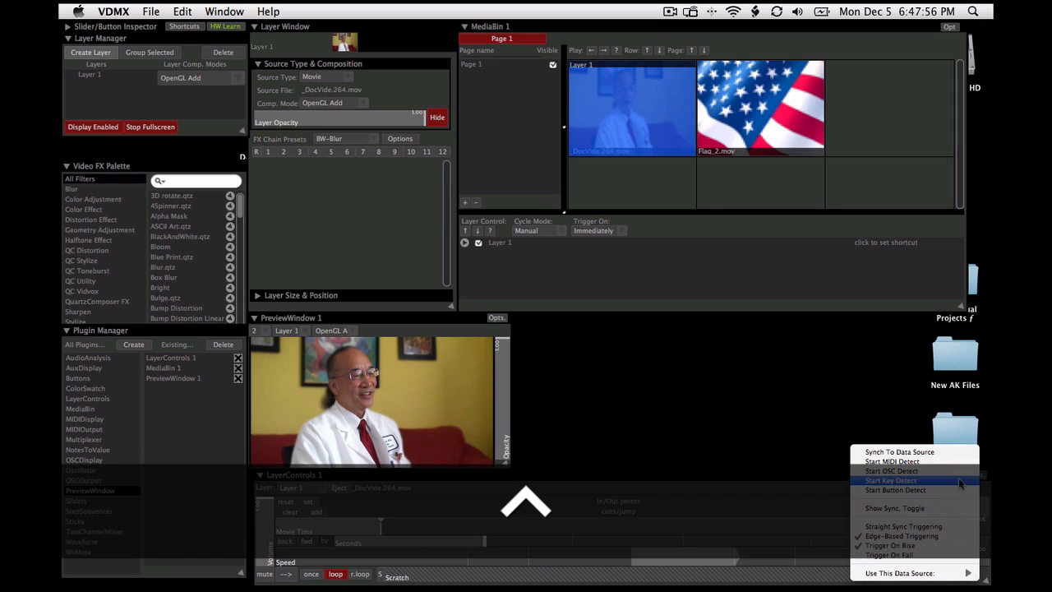
left_click(960, 480)
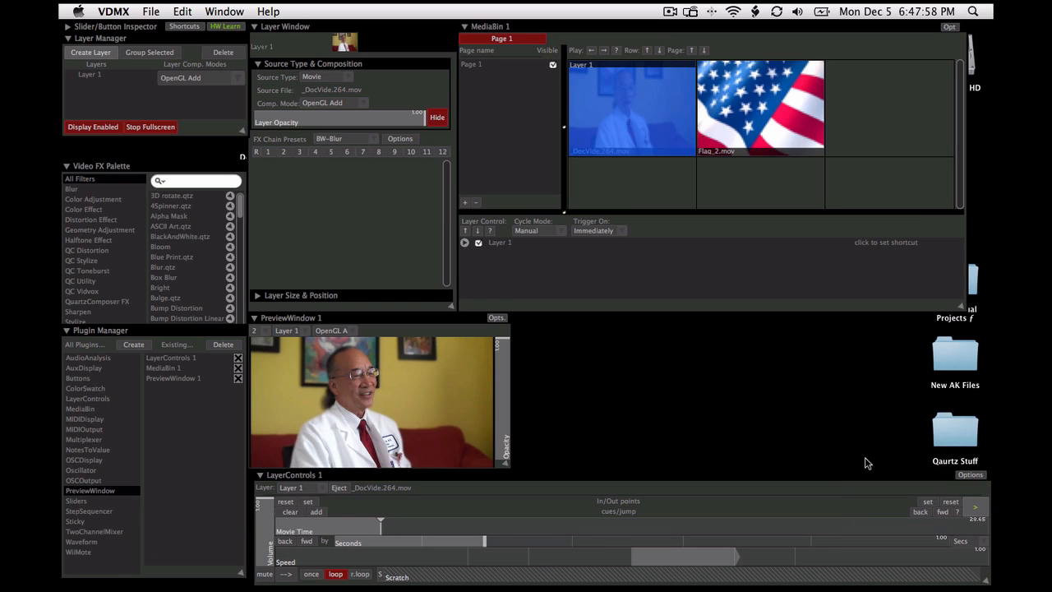
key("space")
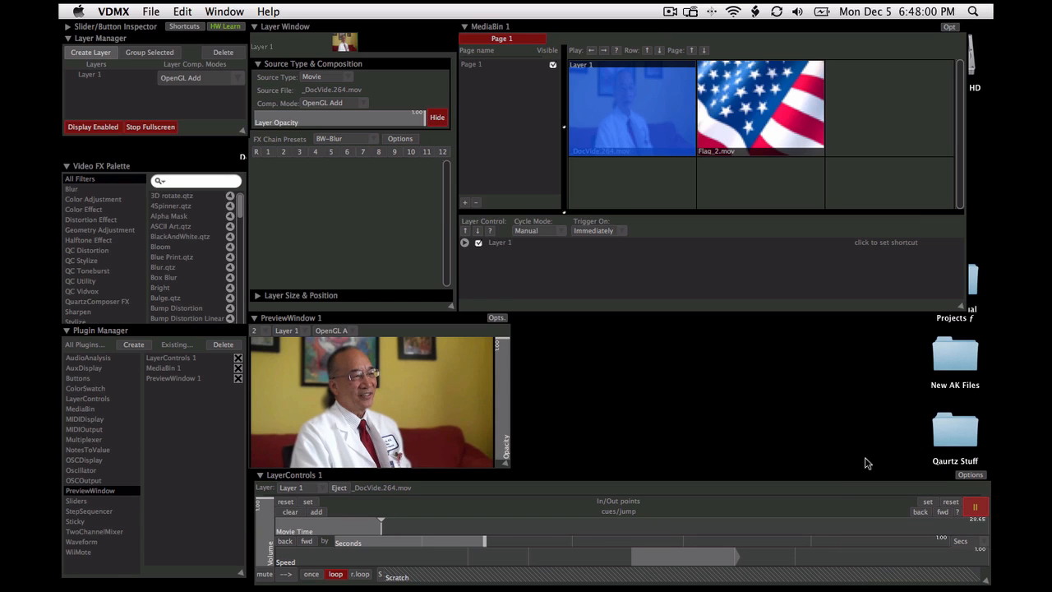
Step: Test the space bar shortcut by pausing and resuming the Layer 1 movie several times, leaving it paused
key("space")
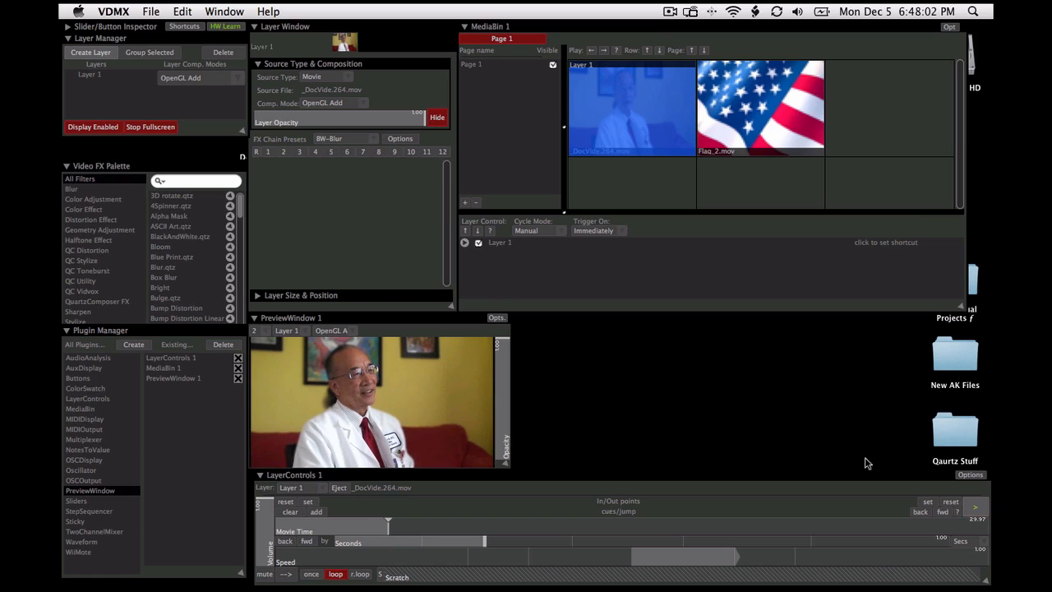
key("space")
key("space")
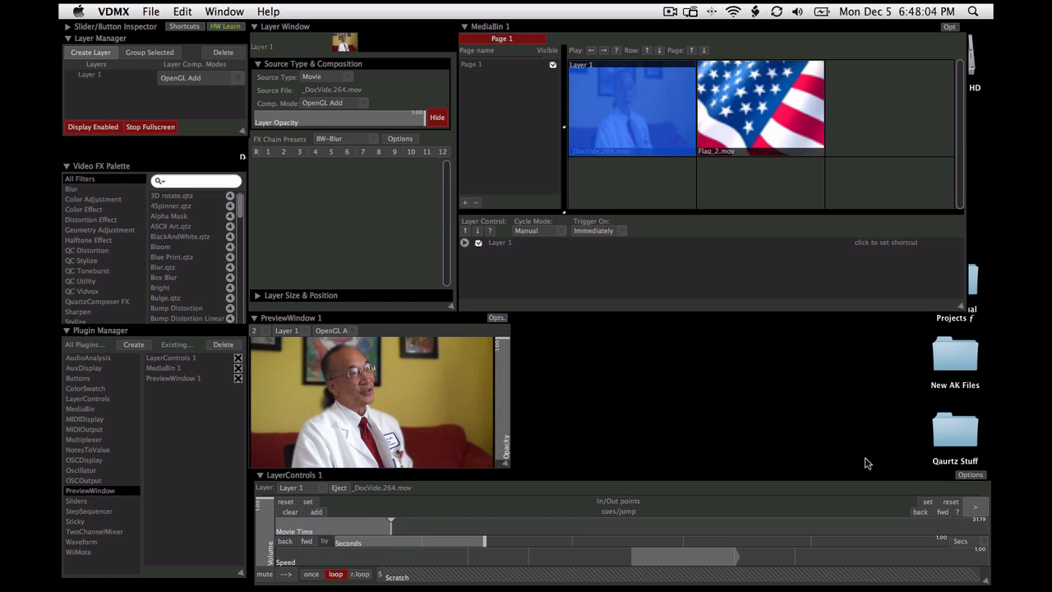
key("space")
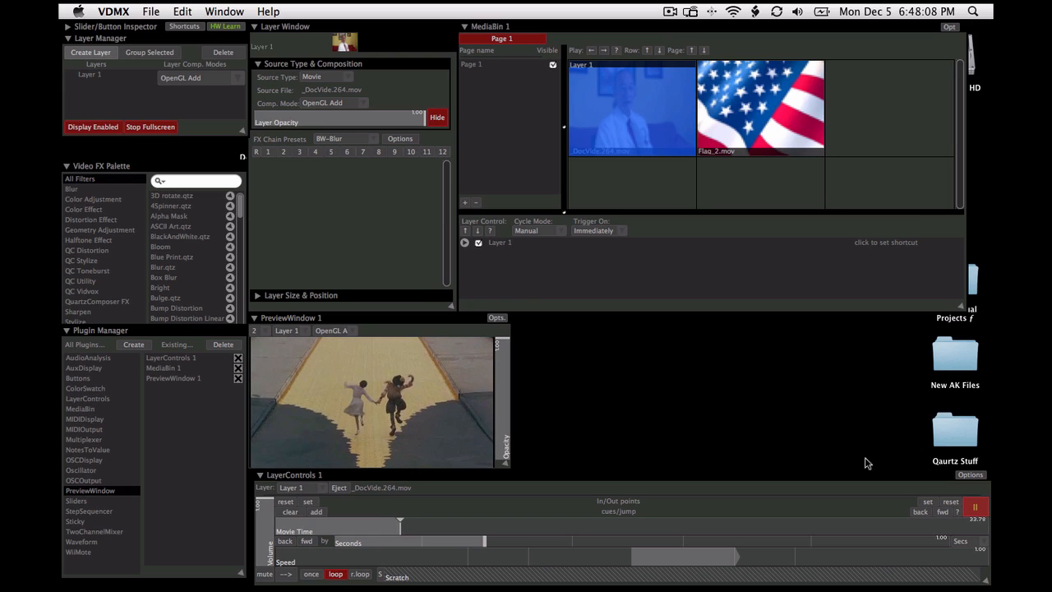
key("space")
Step: Quit VDMX and confirm the request to close it
left_click(866, 463)
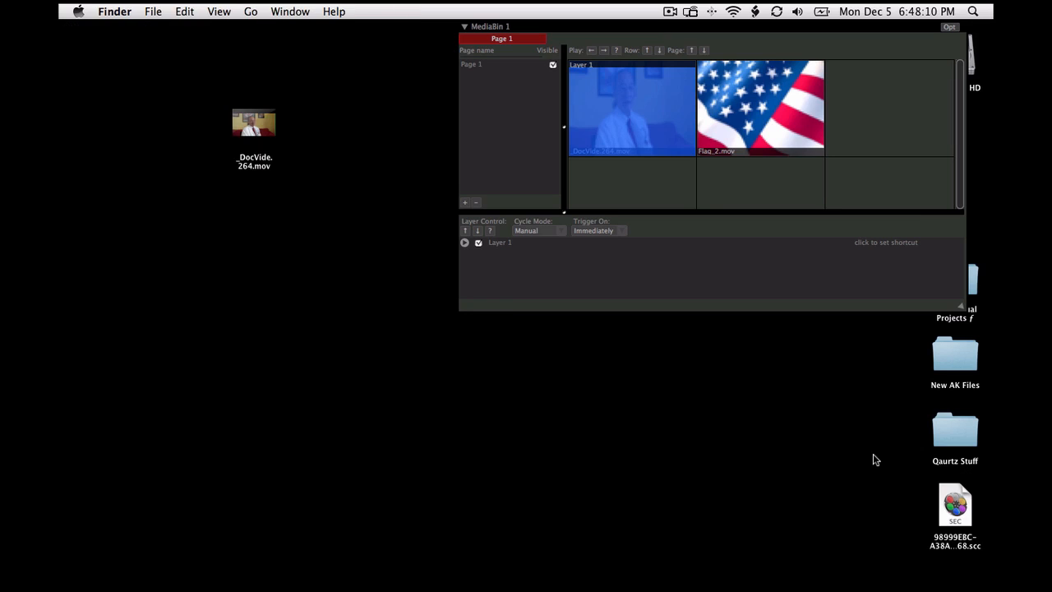
key("super+Tab")
key("super+q")
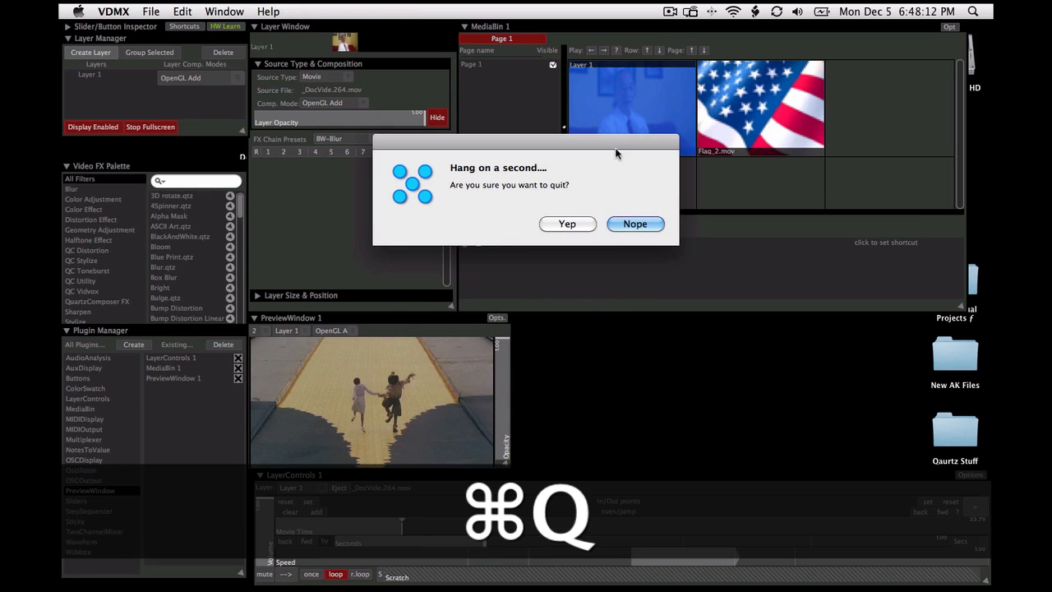
left_click(551, 222)
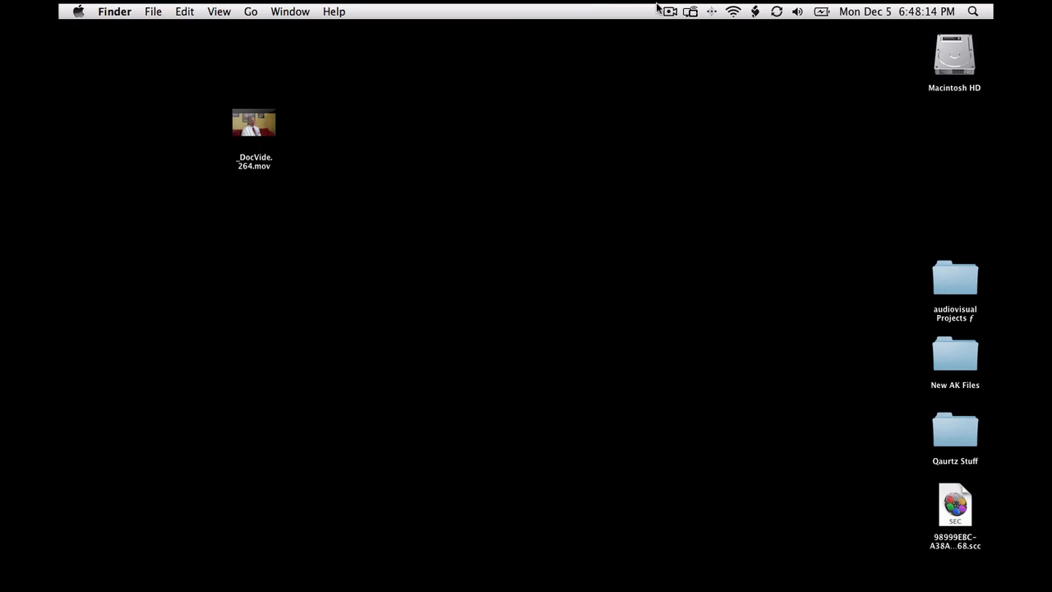
left_click(669, 11)
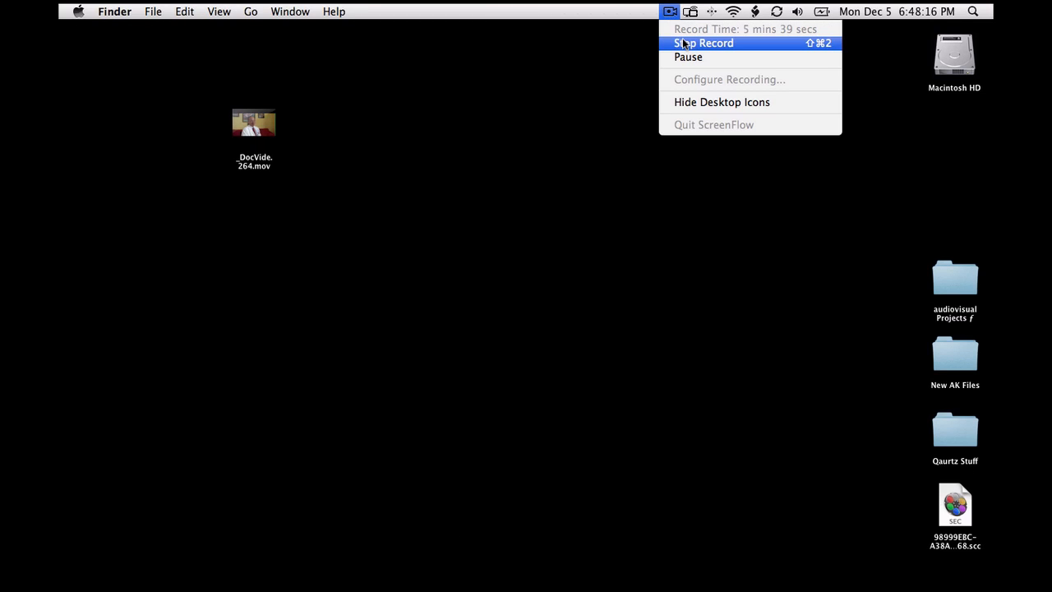